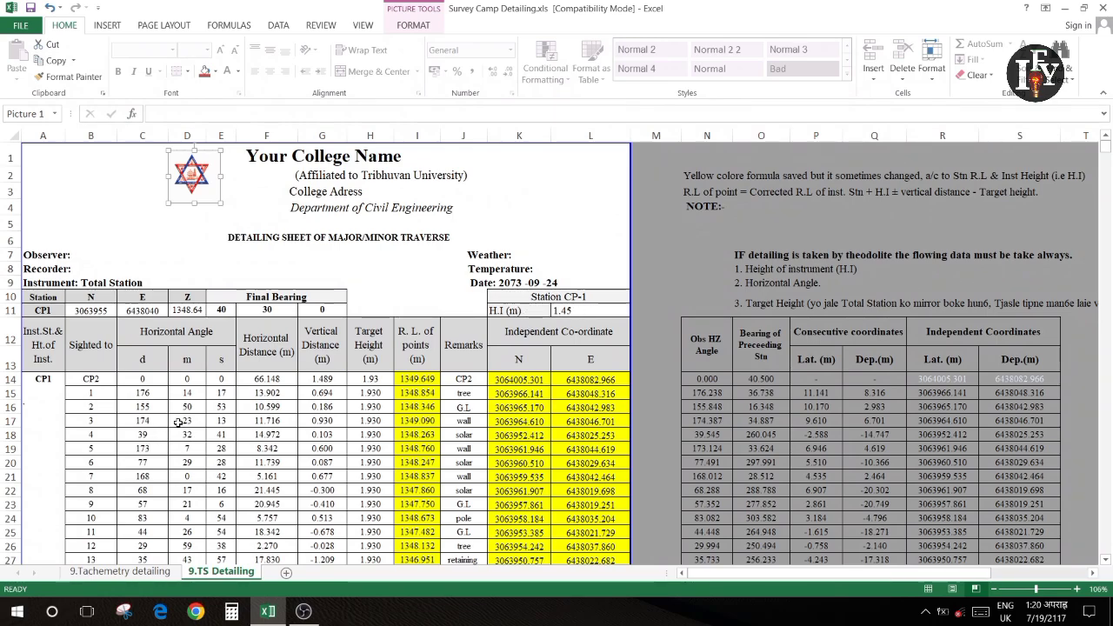
# Step: Review the reduced level formula in I14 and leave it unchanged
pyautogui.scroll(-1, 132, 397)
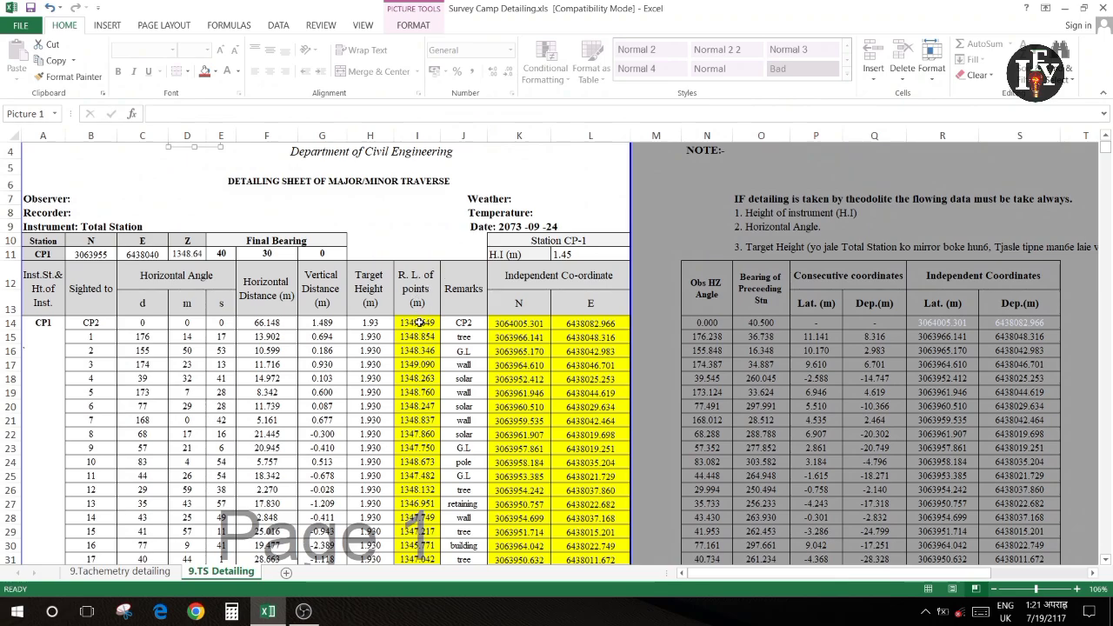
pyautogui.doubleClick(418, 323)
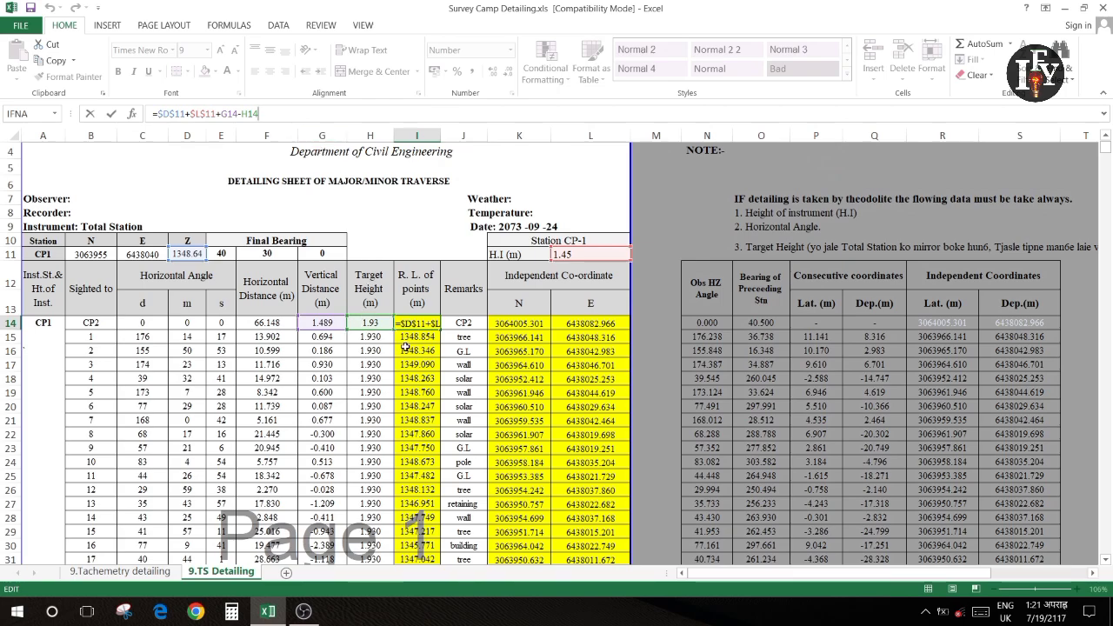
pyautogui.press('Return')
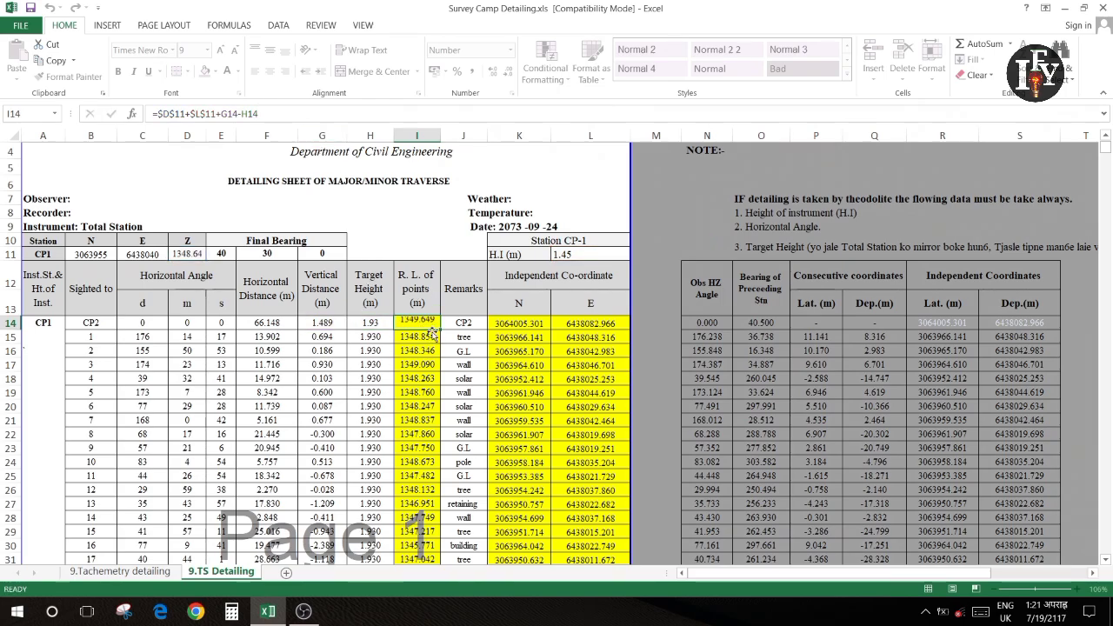
pyautogui.click(414, 322)
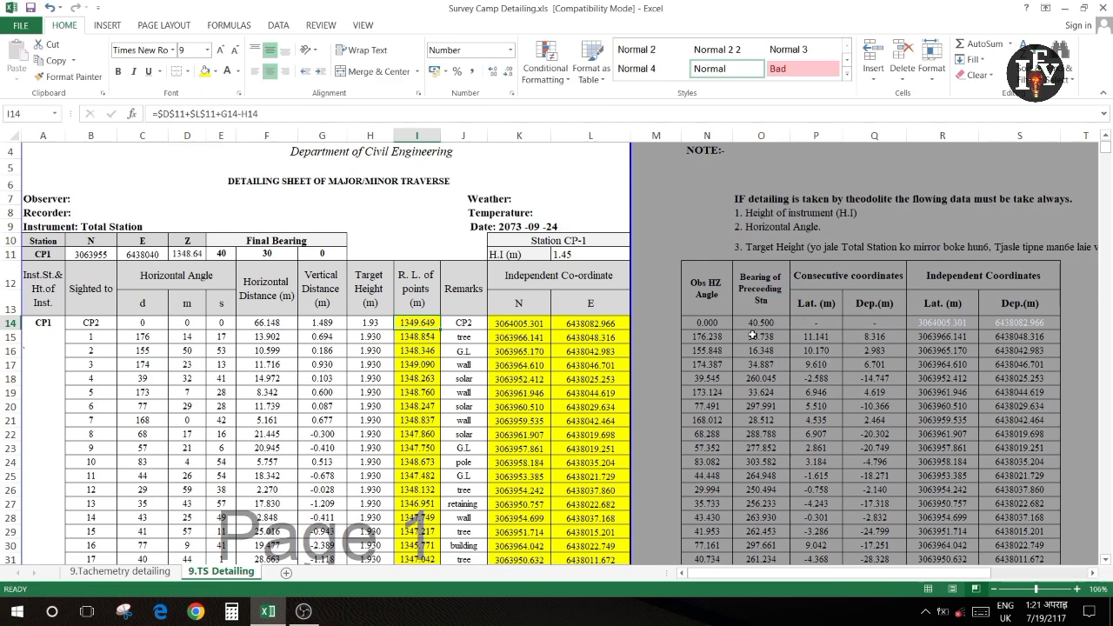
# Step: Check the observed horizontal angle formula in N14 and the bearing formula in O14
pyautogui.click(720, 322)
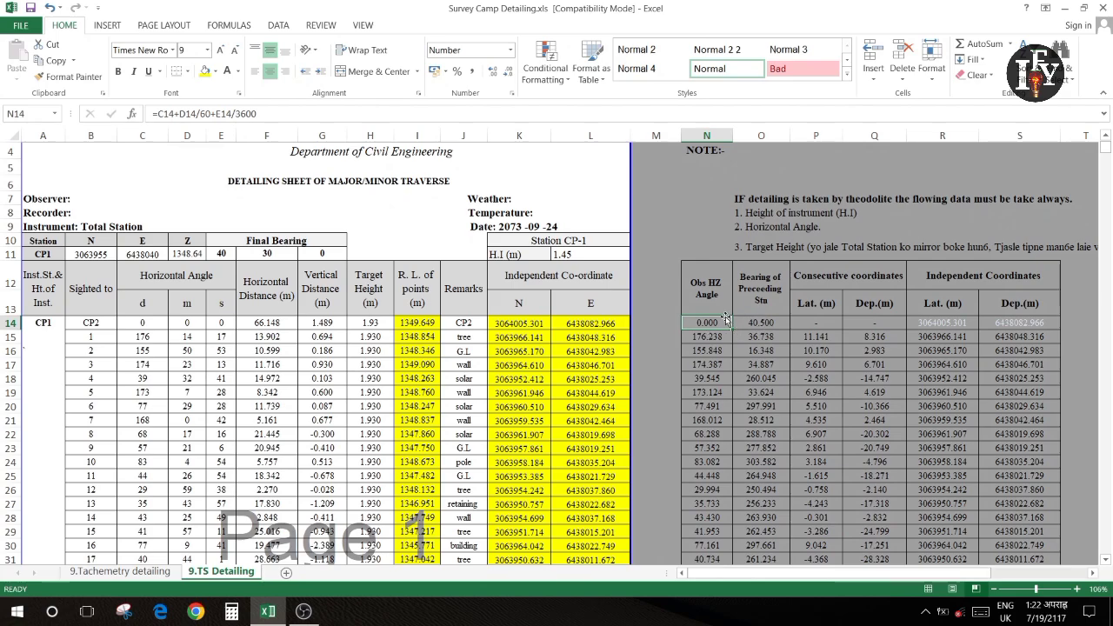
pyautogui.press('F2')
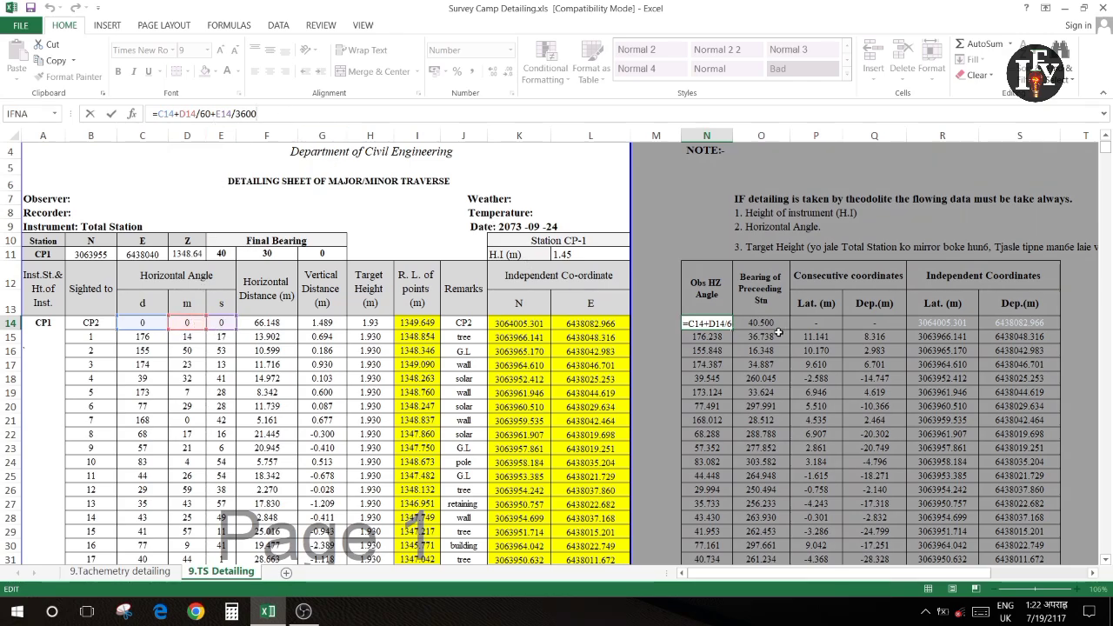
pyautogui.click(727, 348)
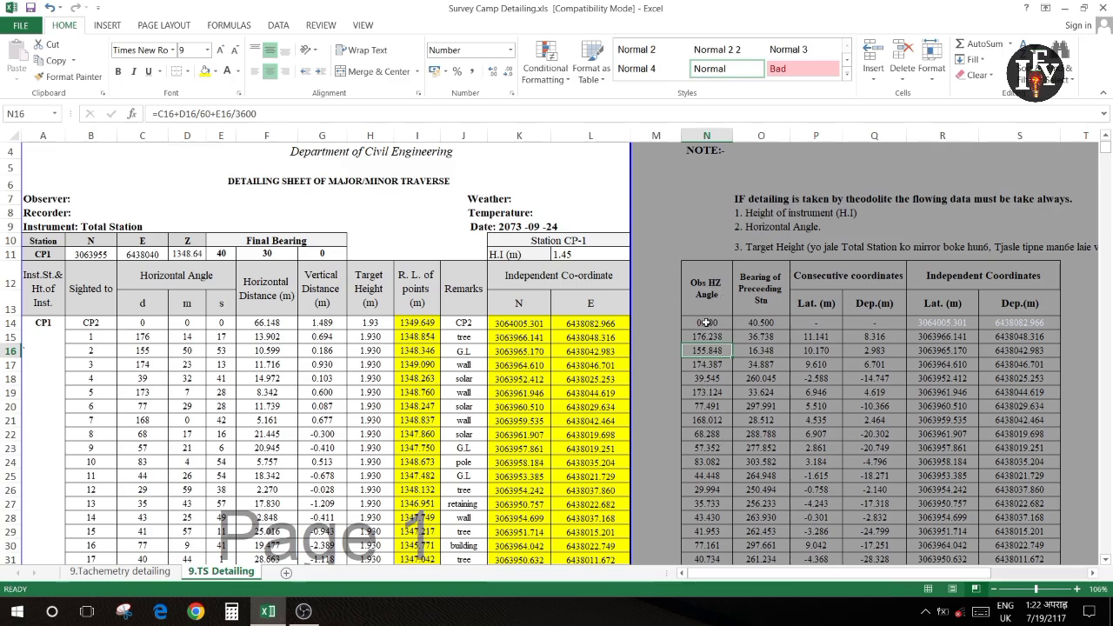
pyautogui.scroll(-1, 726, 470)
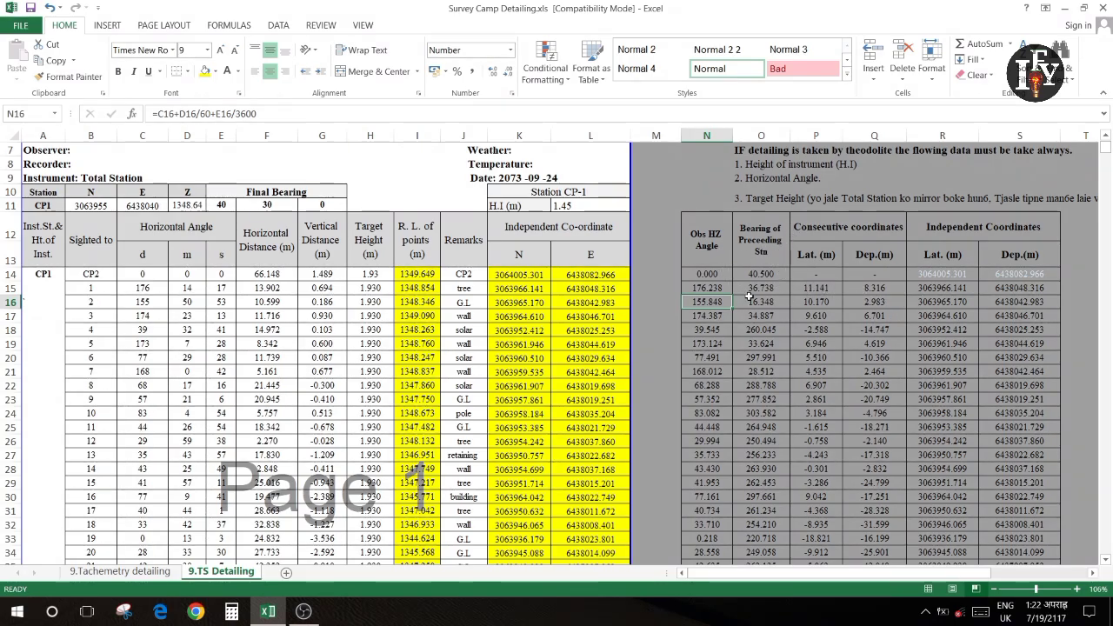
pyautogui.scroll(1, 748, 296)
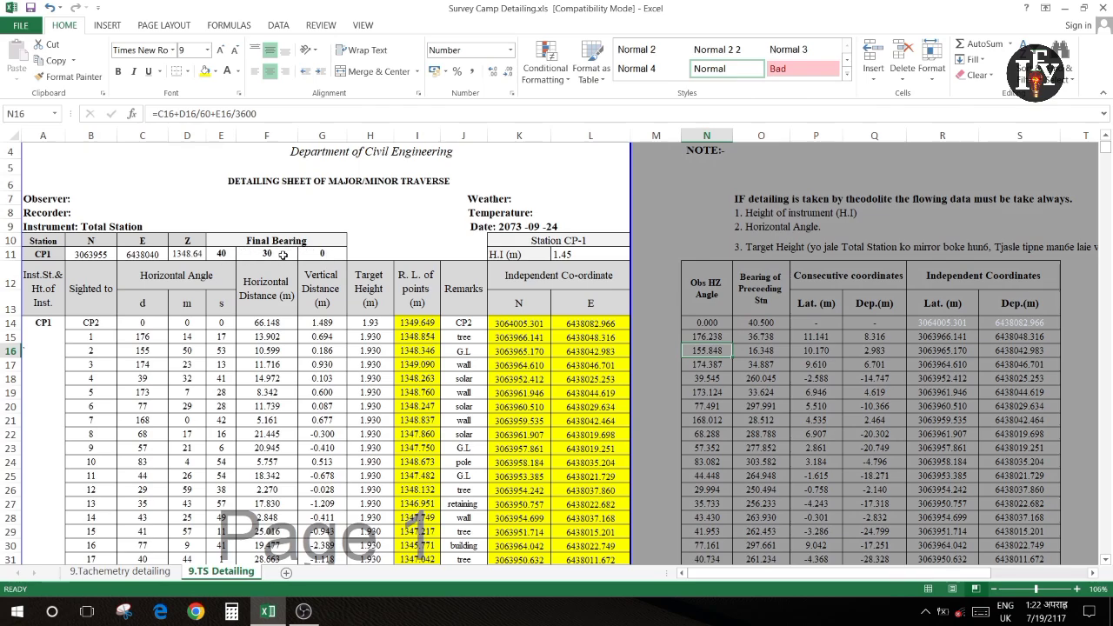
pyautogui.doubleClick(761, 322)
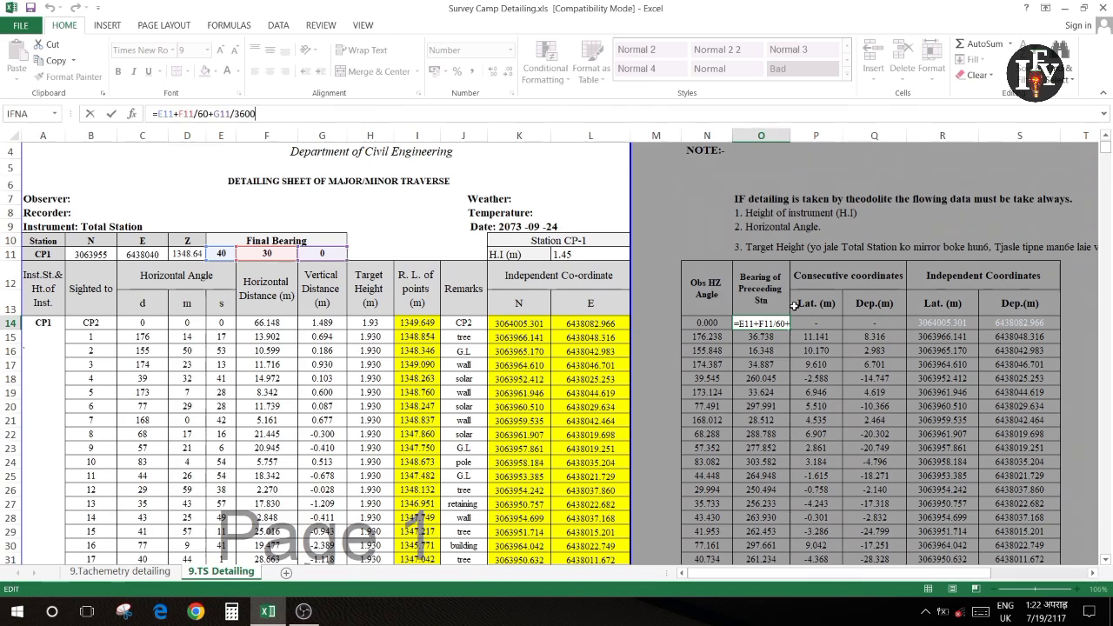
pyautogui.press('Return')
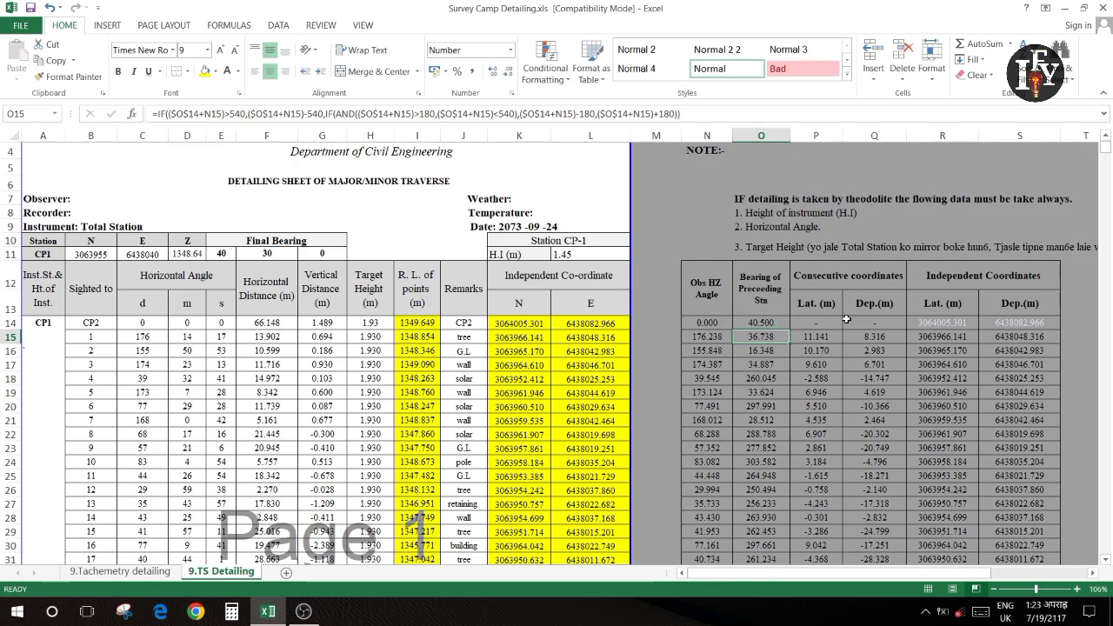
# Step: Check the latitude formula in P15 and the departure formula in Q15
pyautogui.click(820, 333)
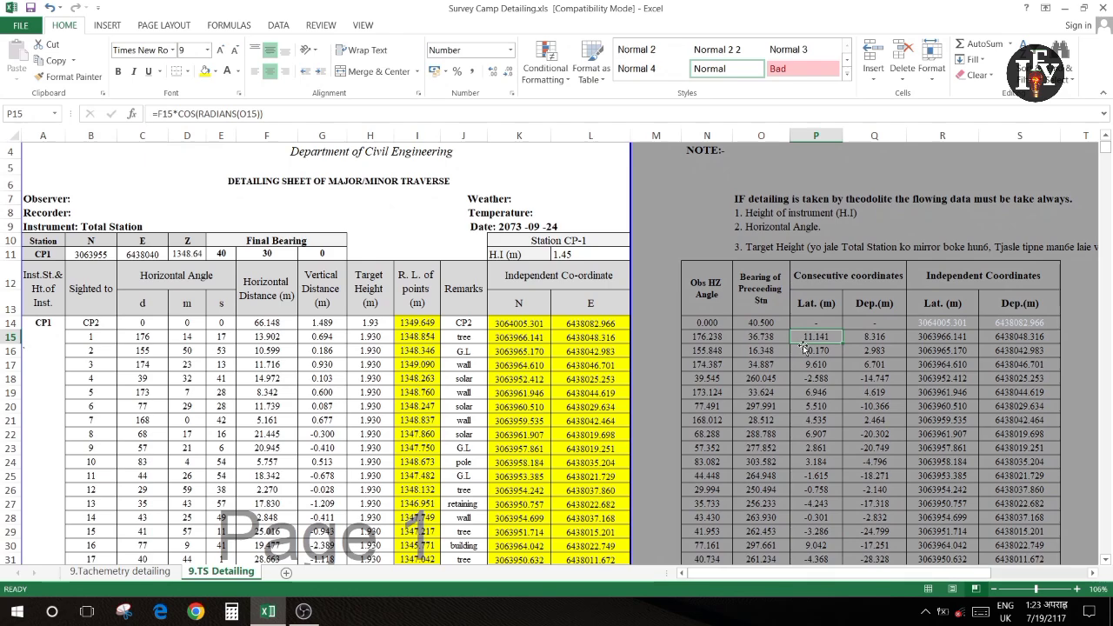
pyautogui.press('F2')
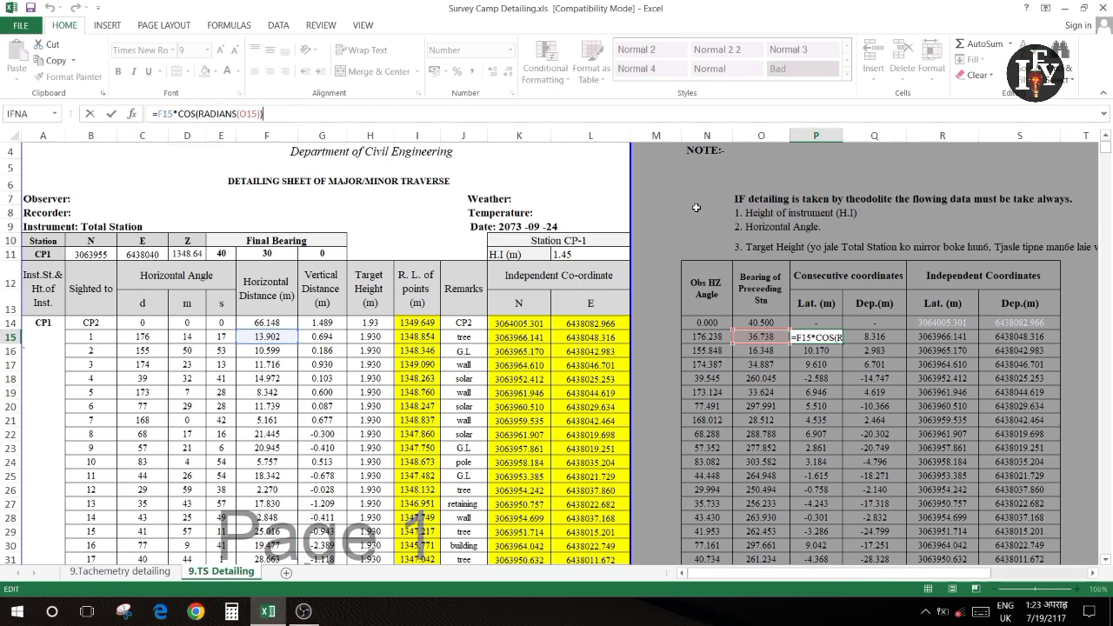
pyautogui.click(828, 359)
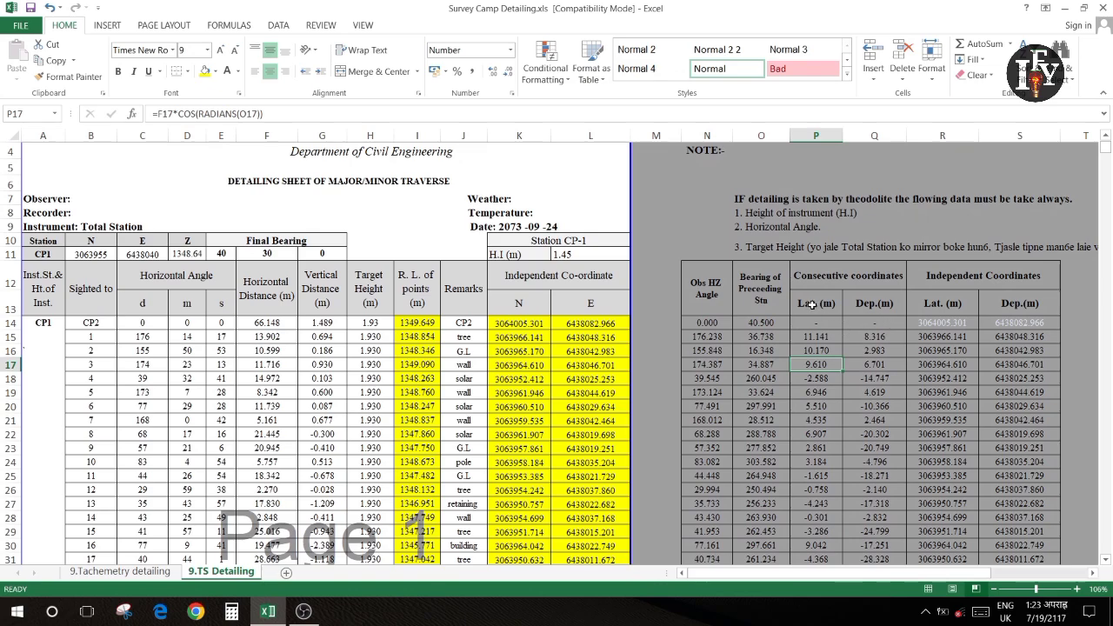
pyautogui.doubleClick(873, 337)
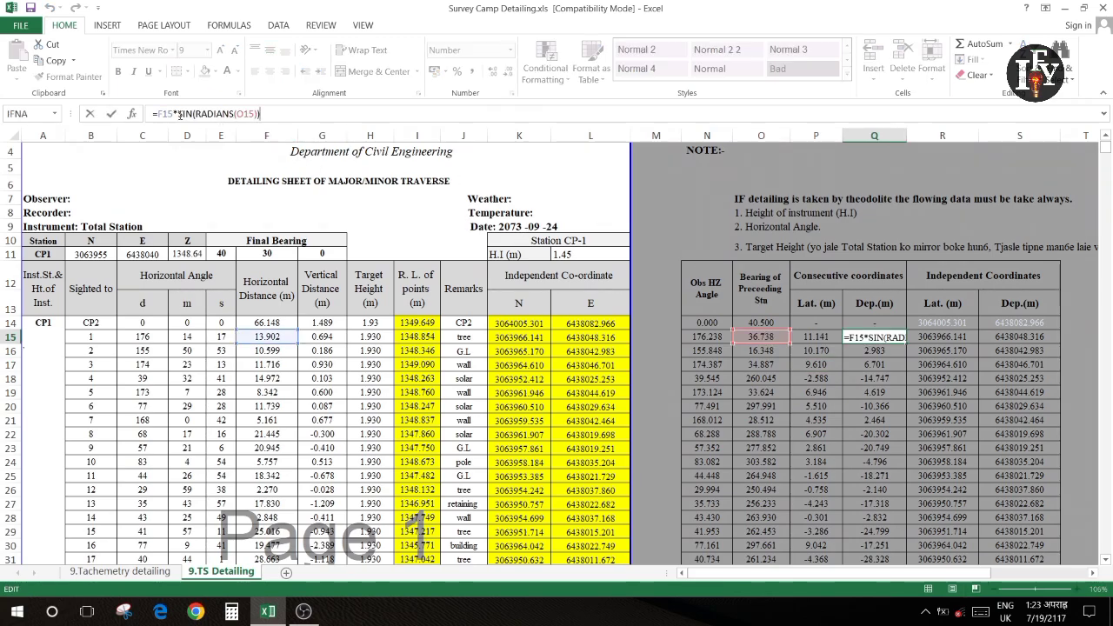
pyautogui.click(886, 352)
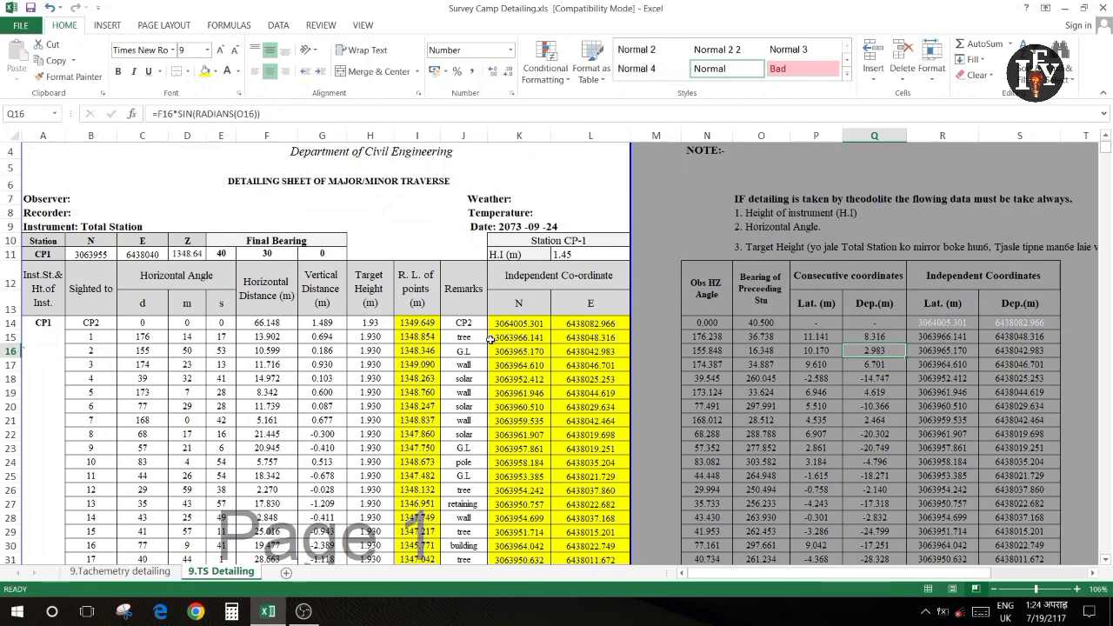
# Step: Verify the independent latitude and departure formulas in R15 and S15, then inspect R15:S25
pyautogui.click(946, 335)
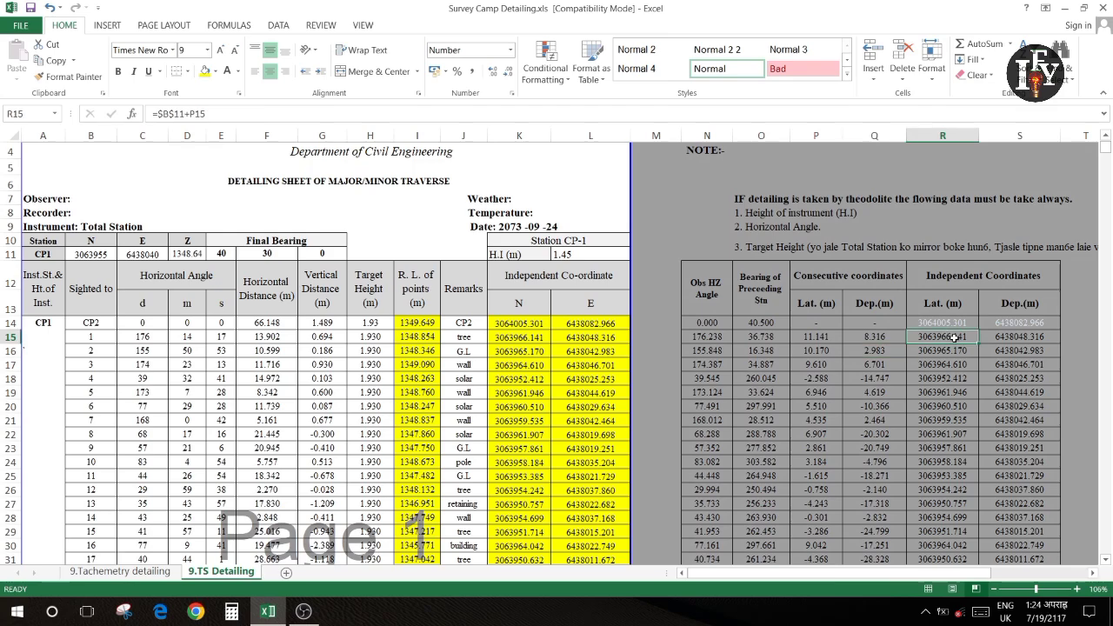
pyautogui.click(251, 114)
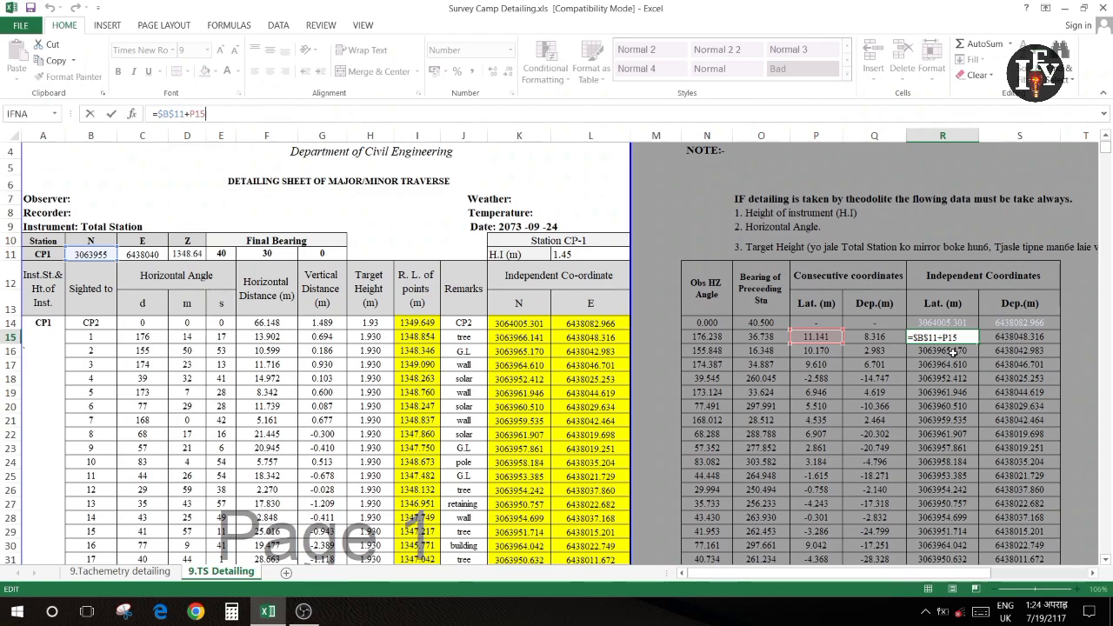
pyautogui.press('Return')
pyautogui.click(1036, 336)
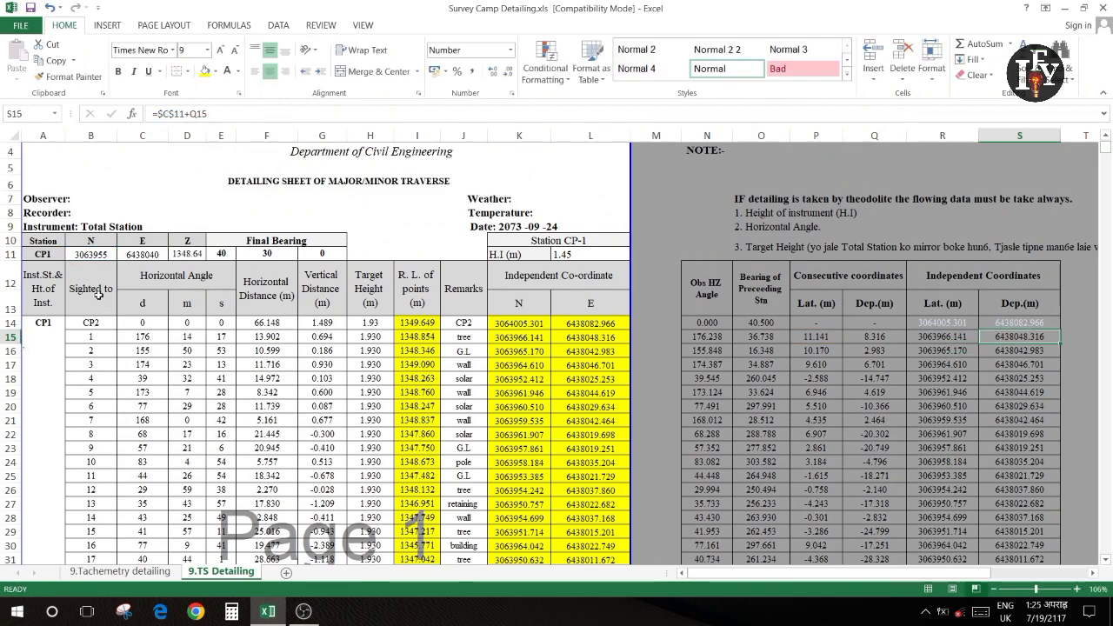
pyautogui.click(233, 113)
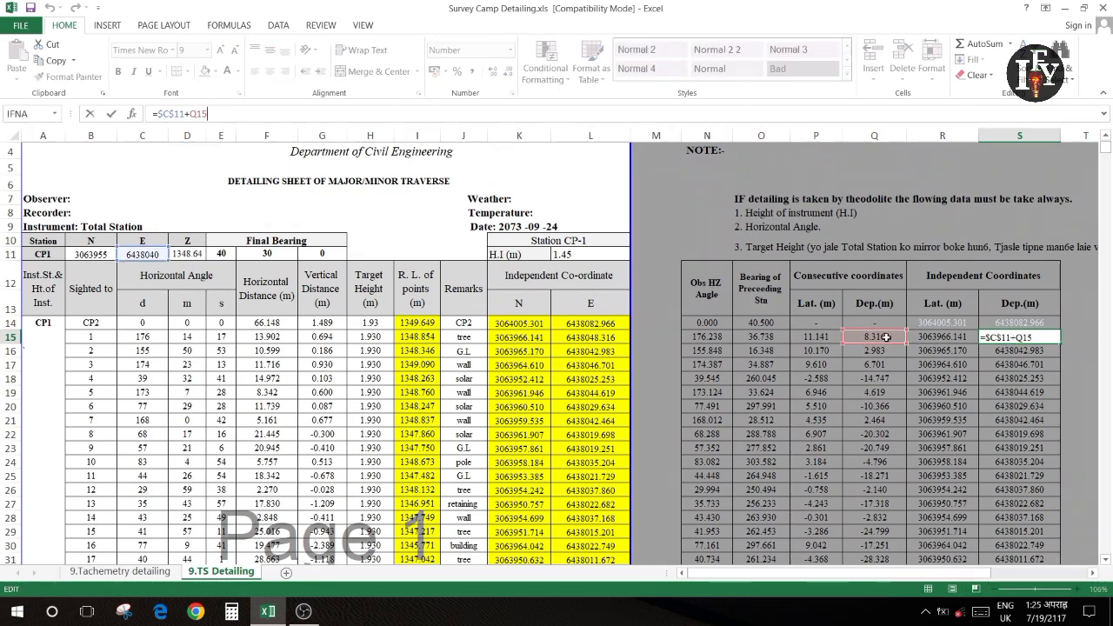
pyautogui.press('Return')
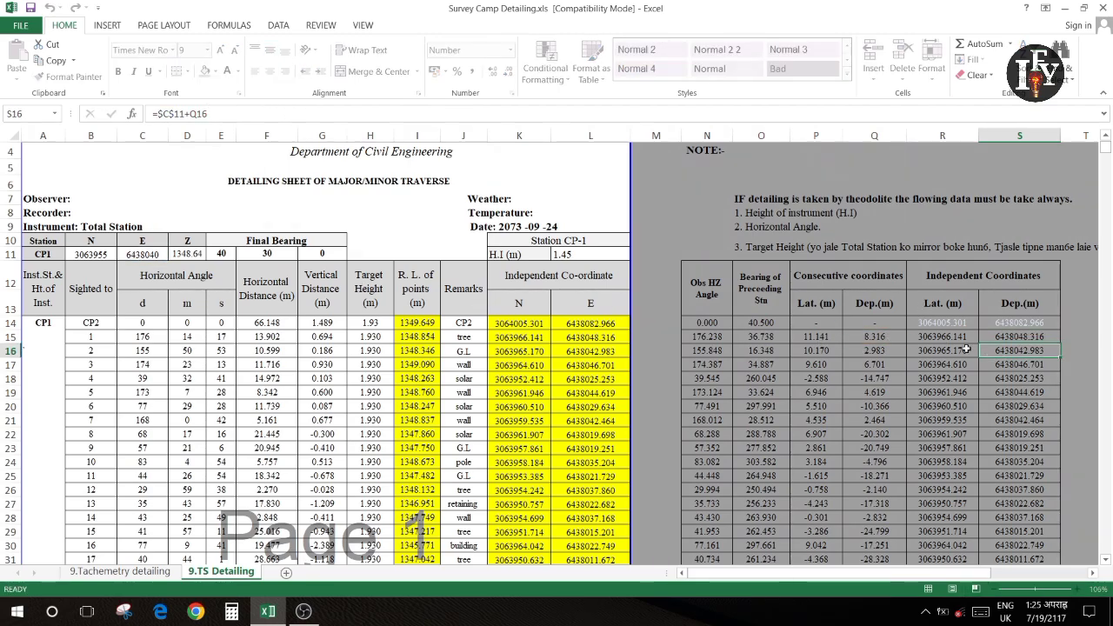
pyautogui.moveTo(943, 336)
pyautogui.mouseDown()
pyautogui.moveTo(1044, 337)
pyautogui.moveTo(1057, 476)
pyautogui.mouseUp()
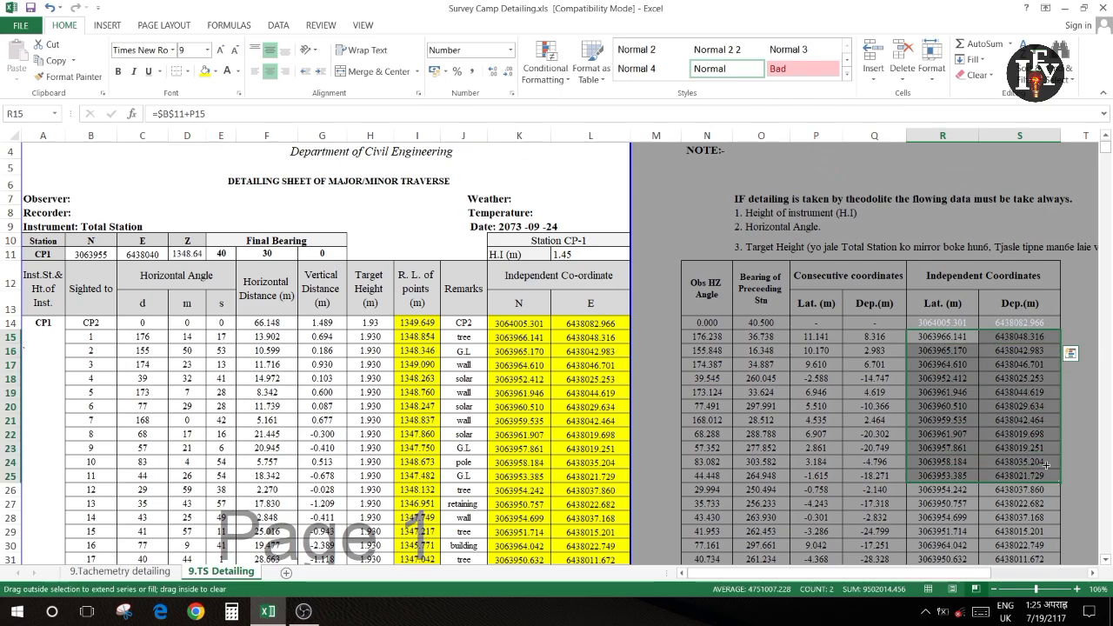
pyautogui.click(1015, 430)
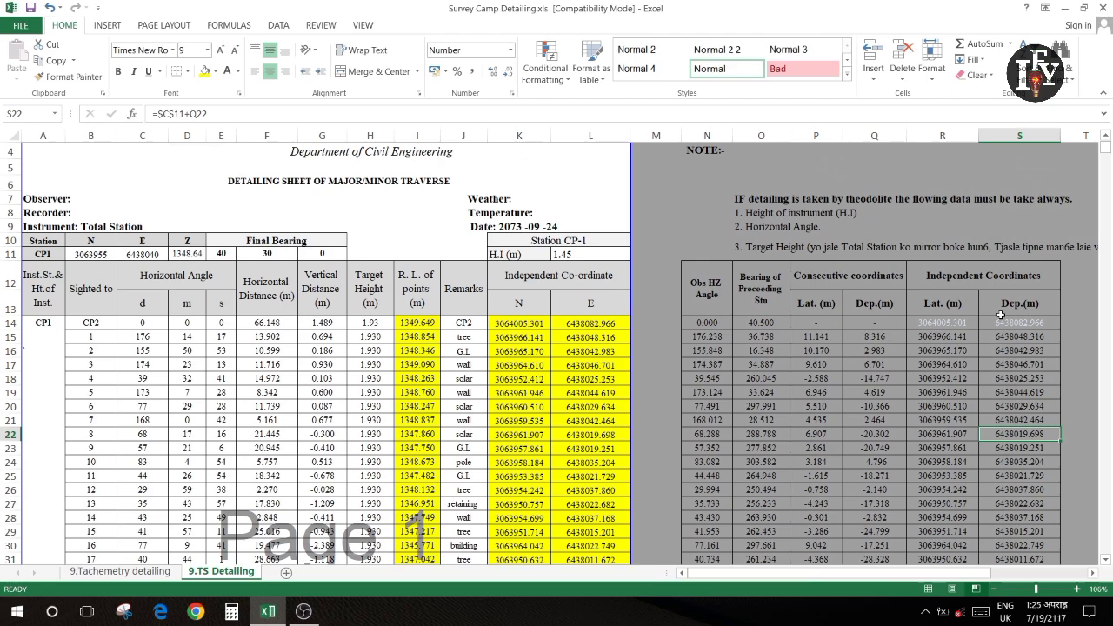
# Step: Confirm K14 reads =R14, then move to the 9.Tachemetry detailing sheet
pyautogui.click(498, 322)
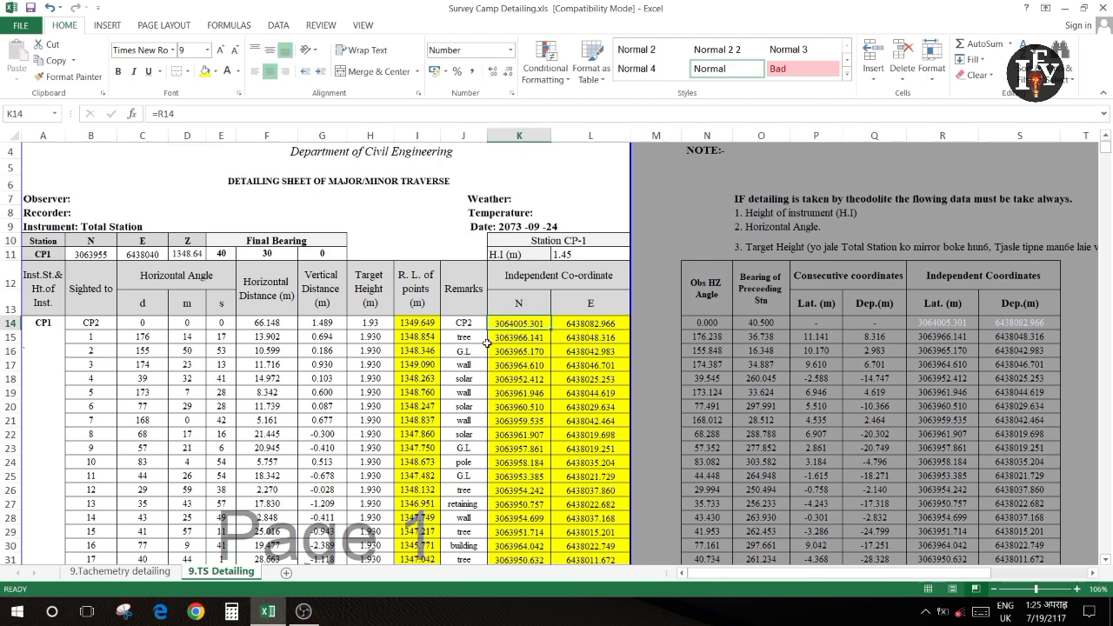
pyautogui.click(205, 111)
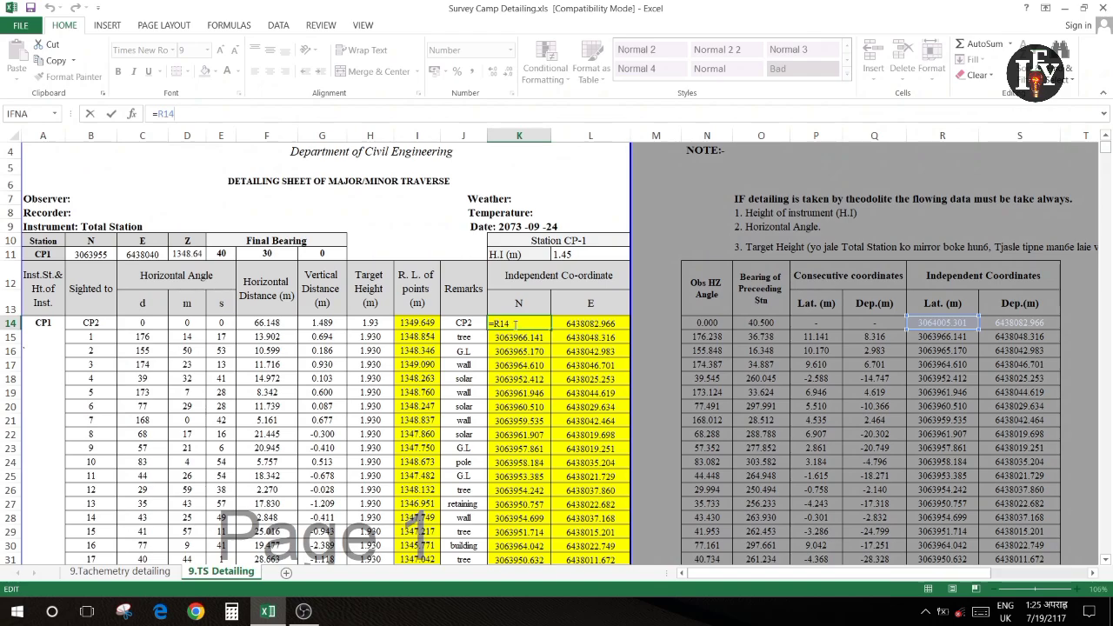
pyautogui.press('Return')
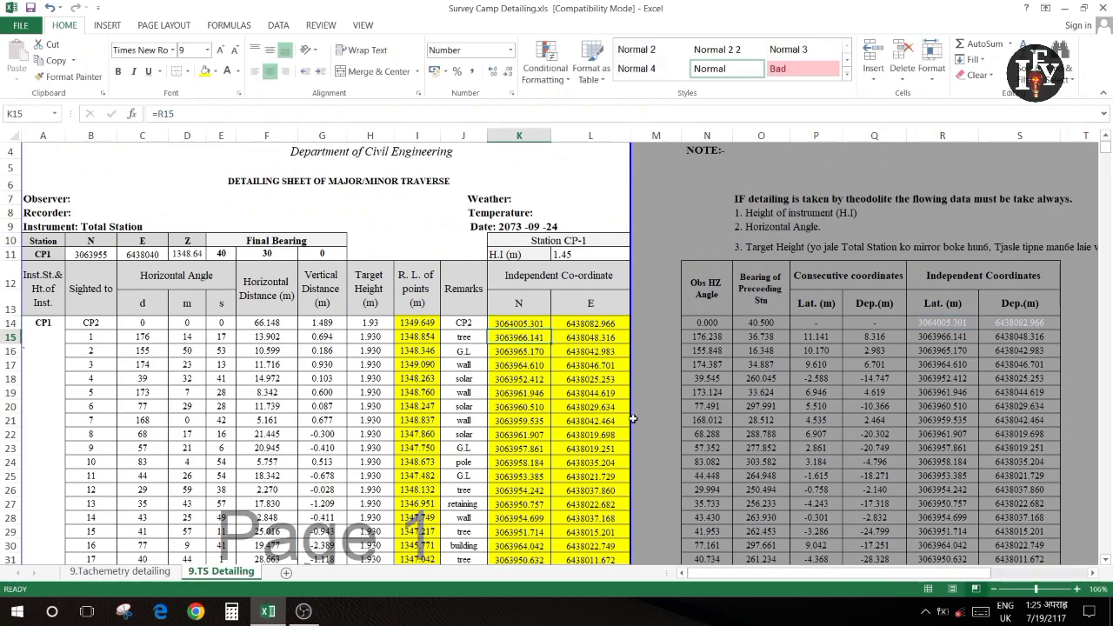
pyautogui.hotkey('ctrl', 'pageup')
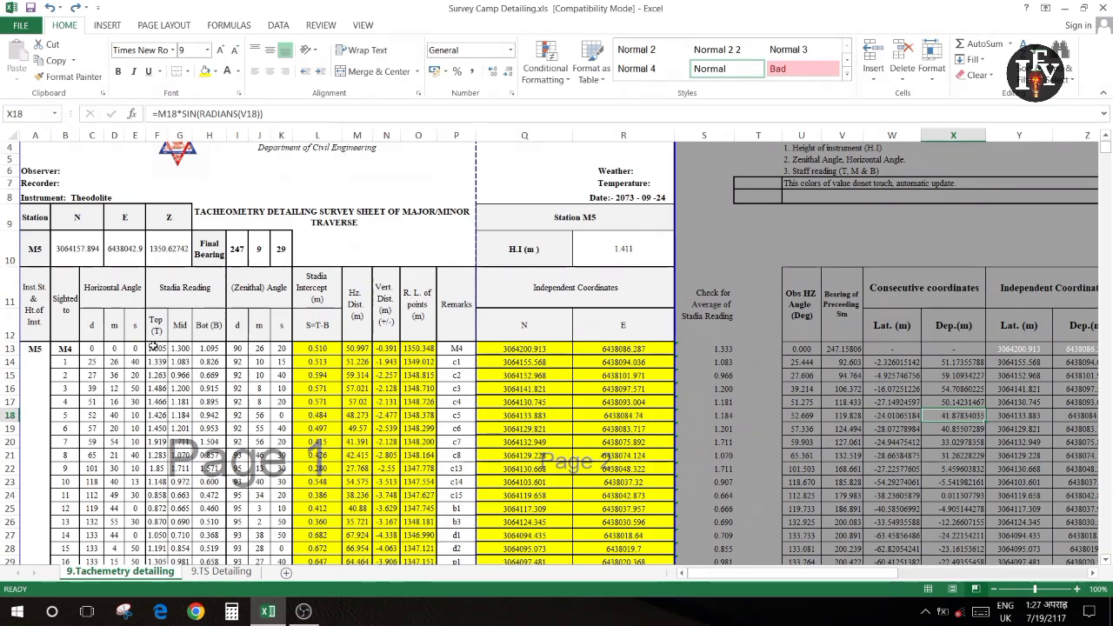
pyautogui.scroll(-1, 11, 385)
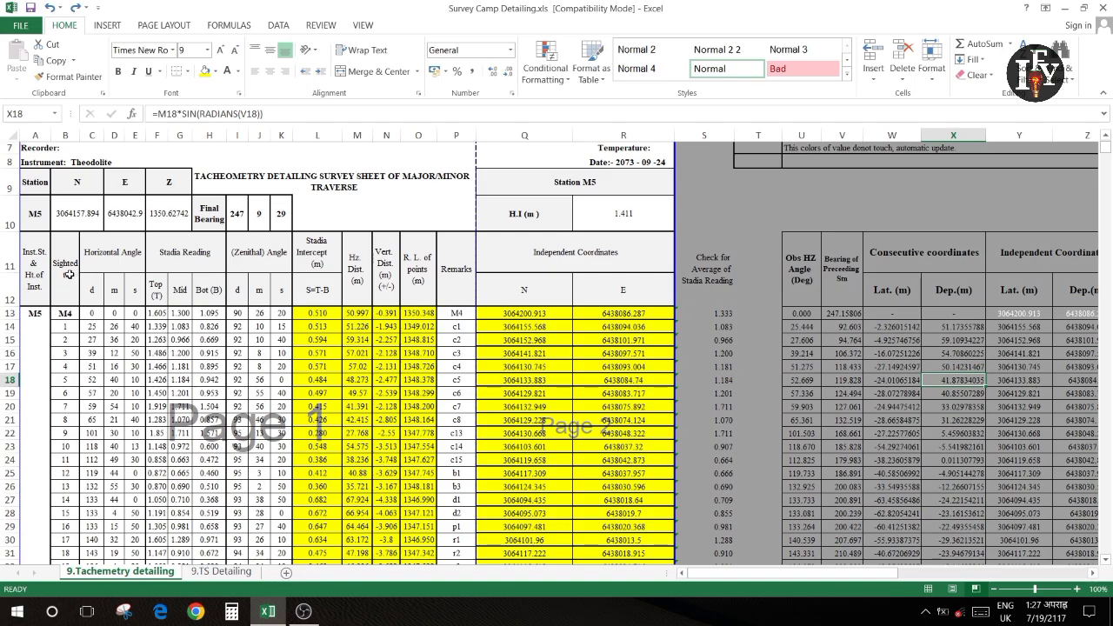
pyautogui.scroll(-1, 67, 317)
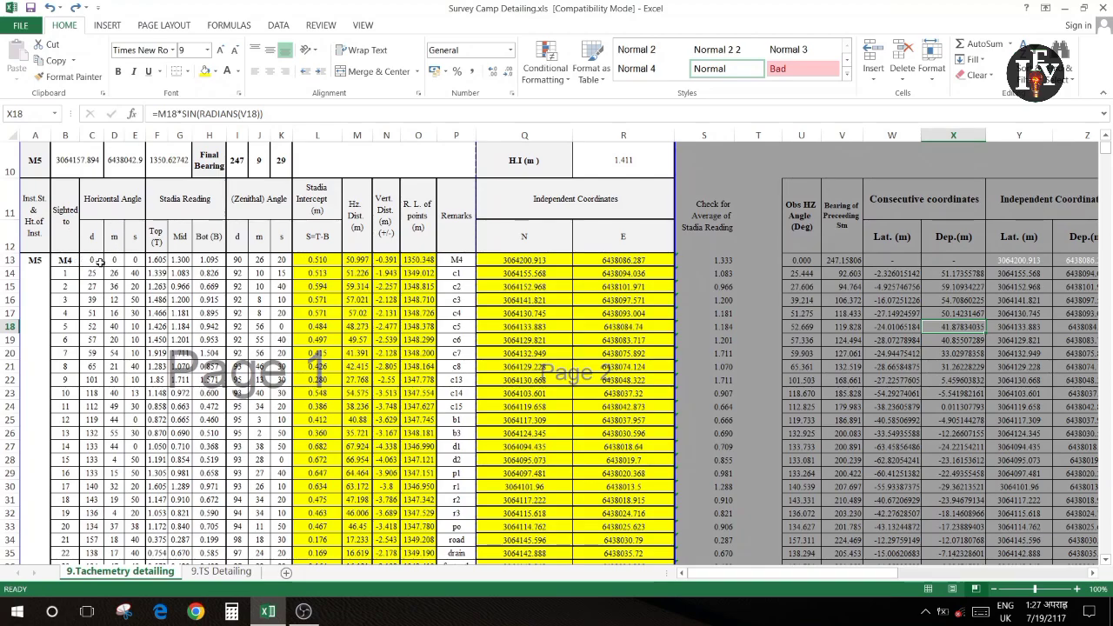
pyautogui.scroll(1, 168, 248)
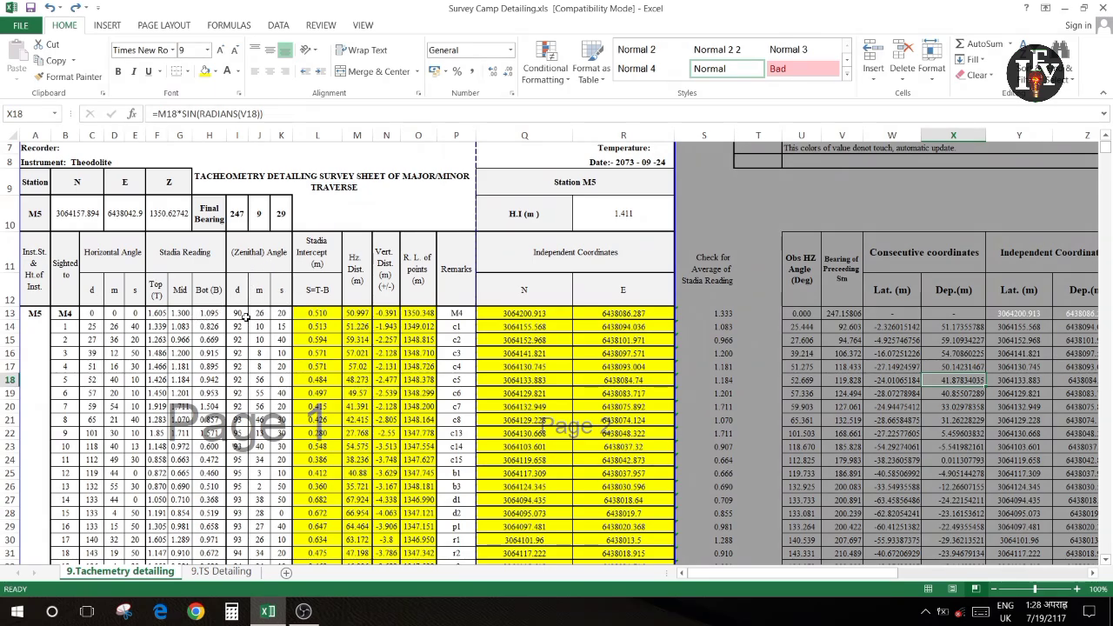
pyautogui.scroll(1, 284, 312)
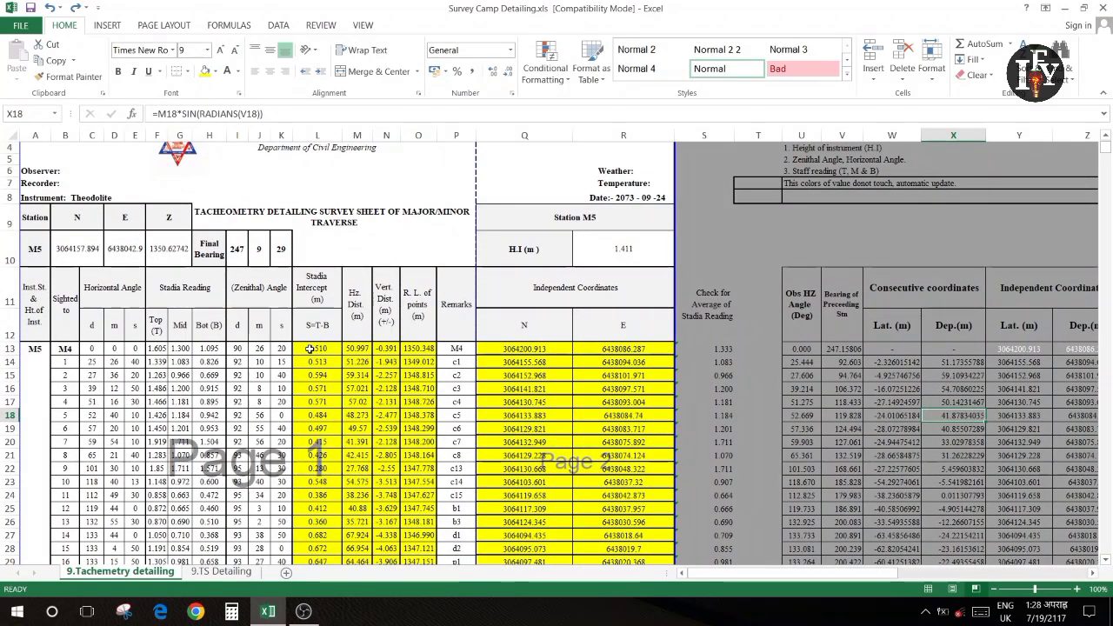
pyautogui.click(156, 349)
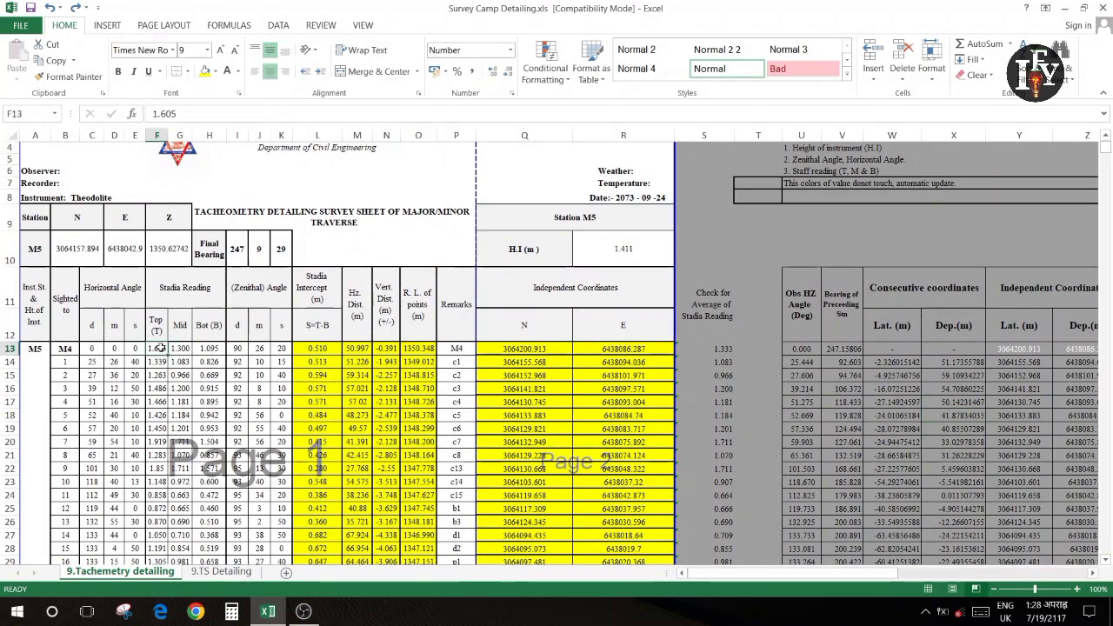
pyautogui.click(211, 349)
pyautogui.scroll(-1, 361, 325)
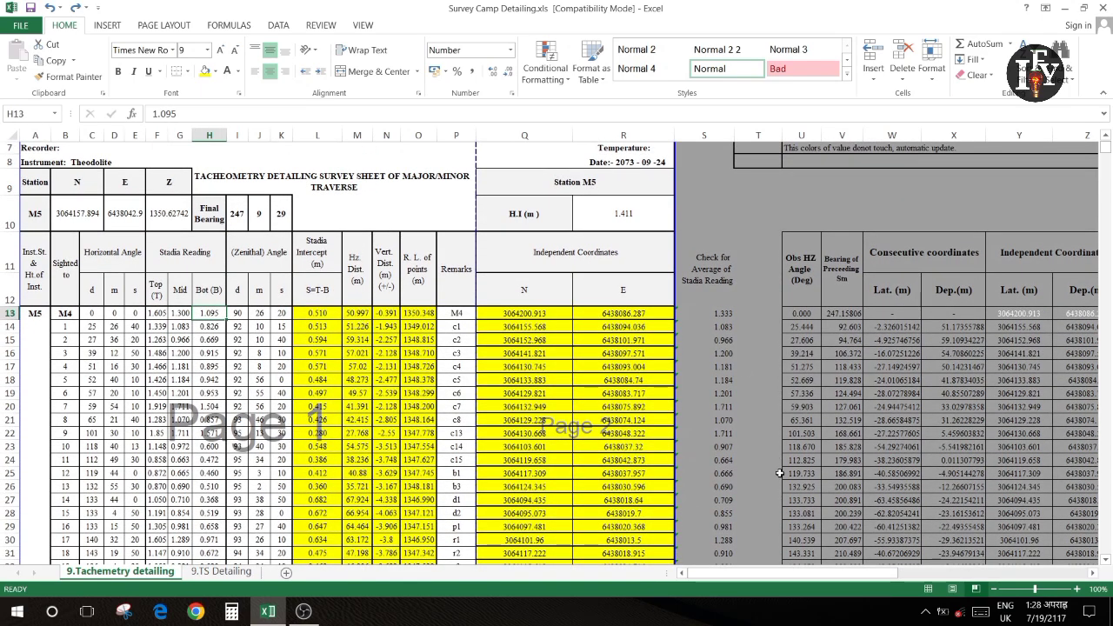
pyautogui.moveTo(787, 574); pyautogui.dragTo(957, 576)
pyautogui.scroll(2, 863, 435)
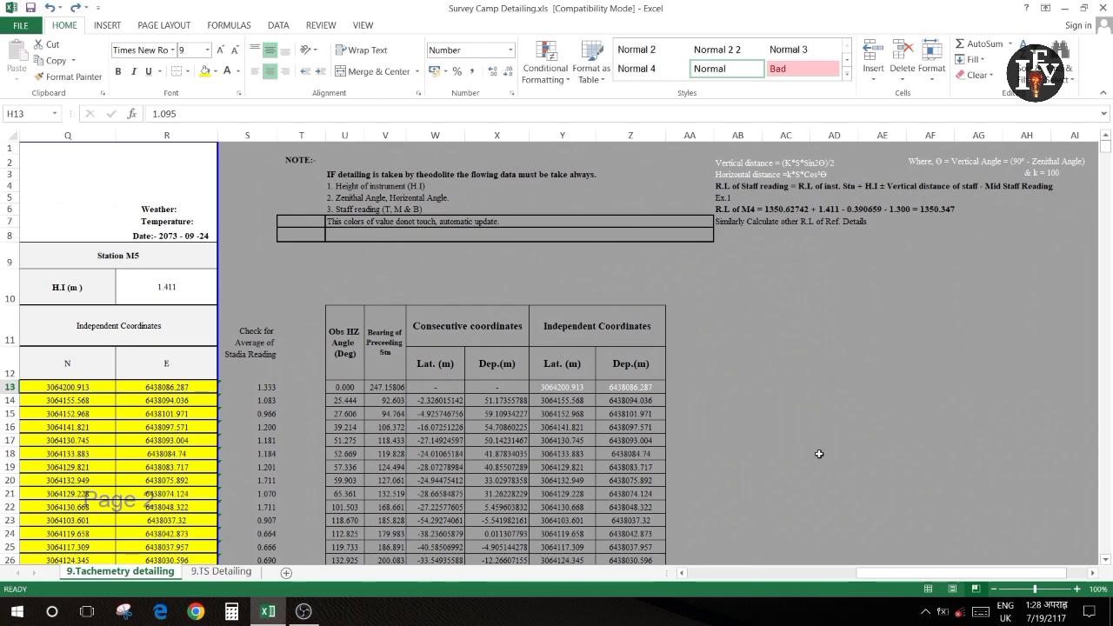
pyautogui.moveTo(878, 574); pyautogui.dragTo(696, 578)
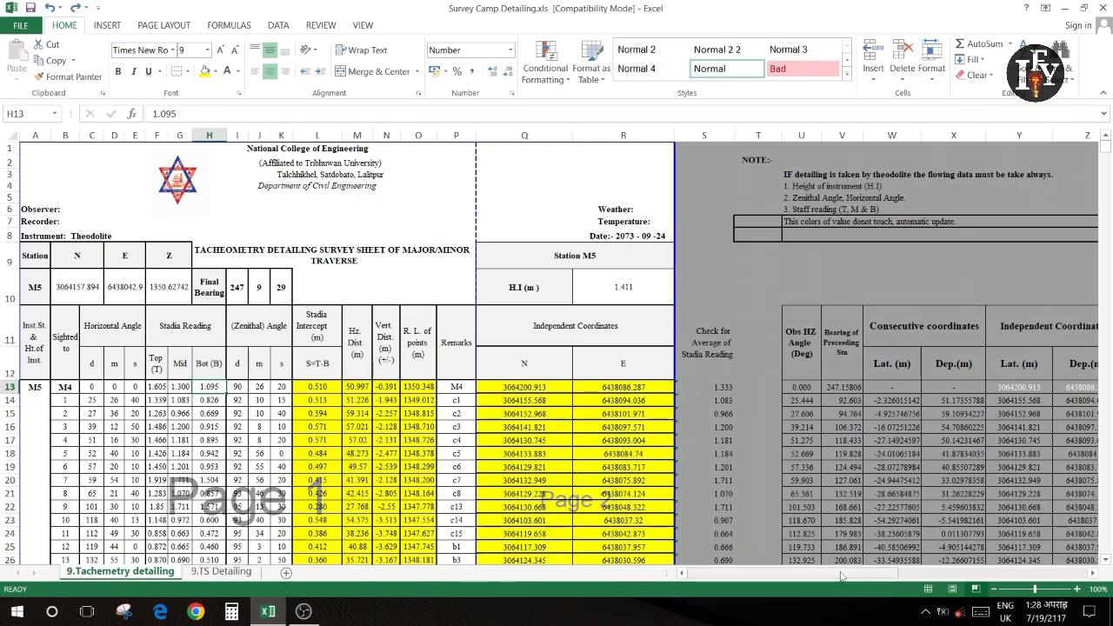
pyautogui.hscroll(3, 791, 419)
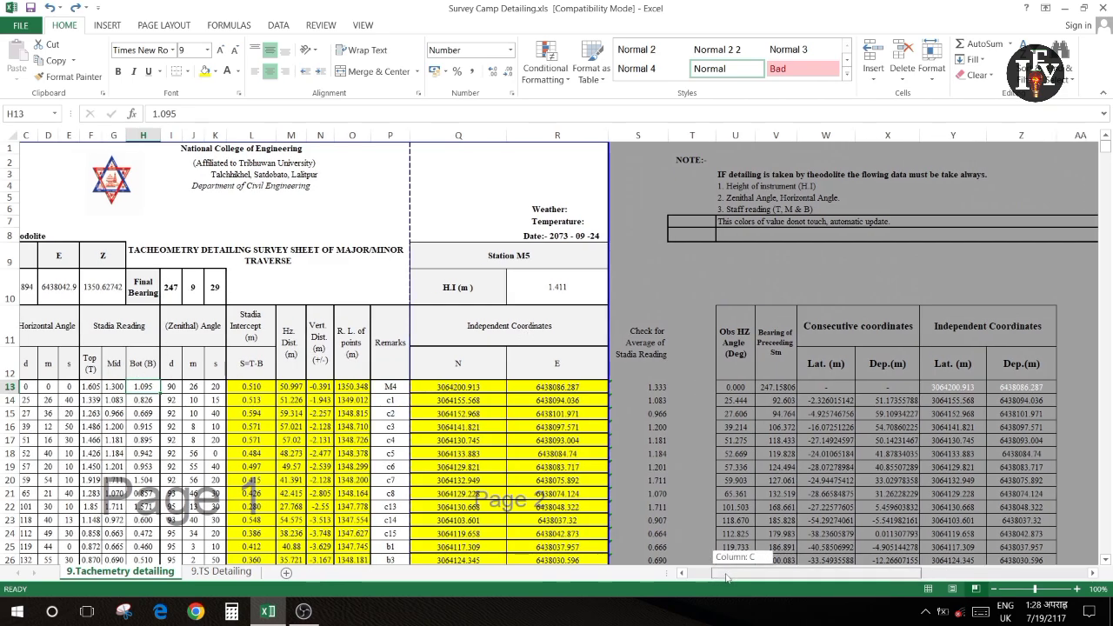
pyautogui.moveTo(757, 574); pyautogui.dragTo(721, 573)
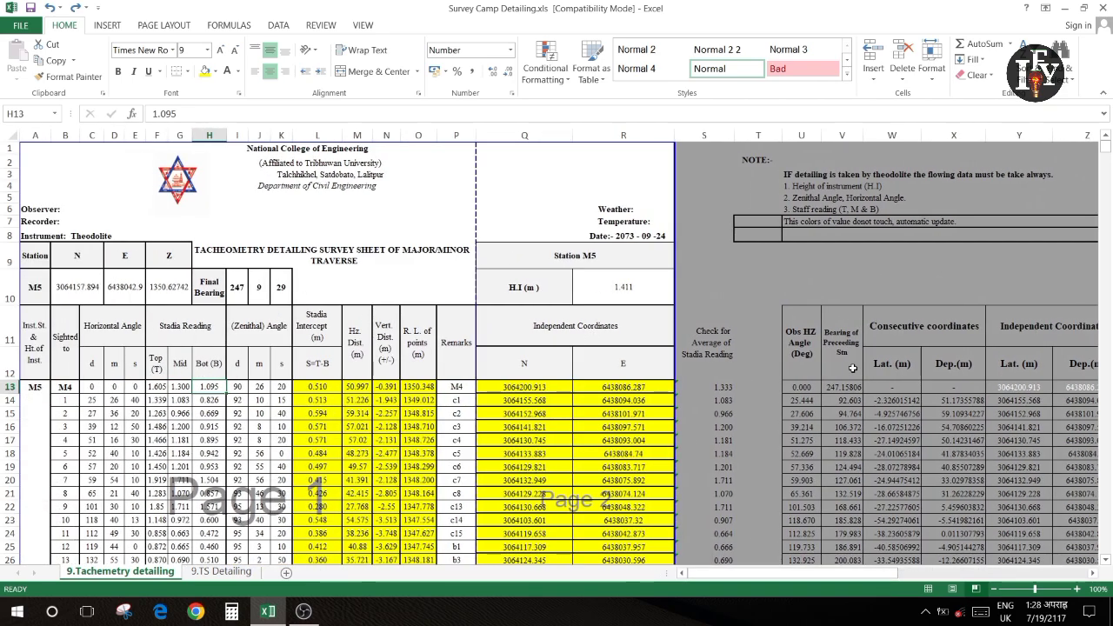
pyautogui.moveTo(795, 575); pyautogui.dragTo(828, 578)
pyautogui.scroll(-1, 781, 353)
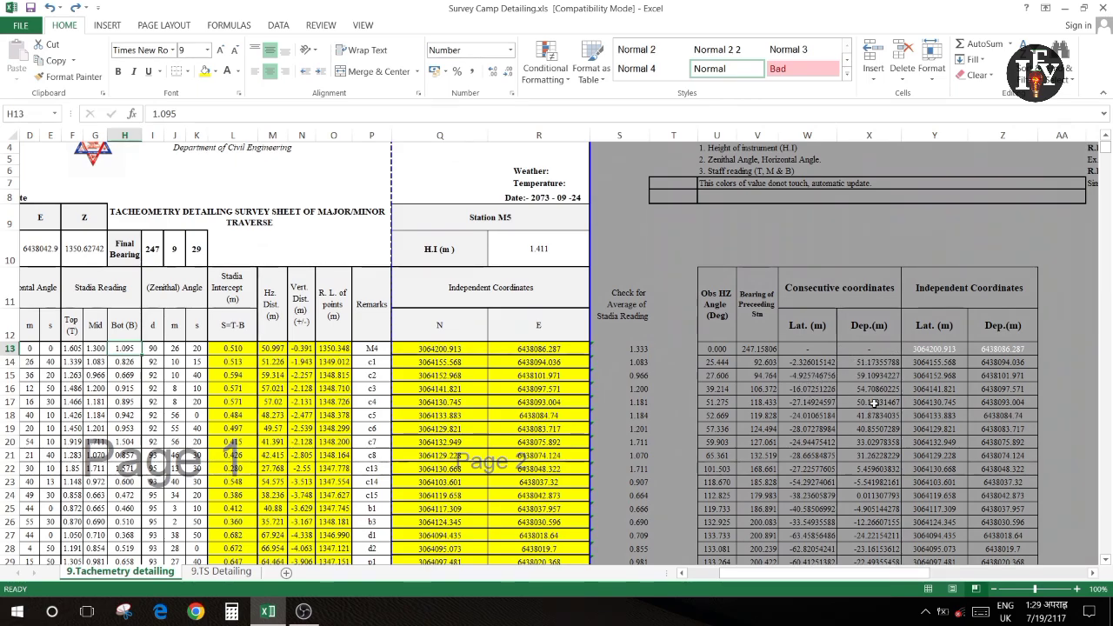
pyautogui.moveTo(789, 576); pyautogui.dragTo(789, 578)
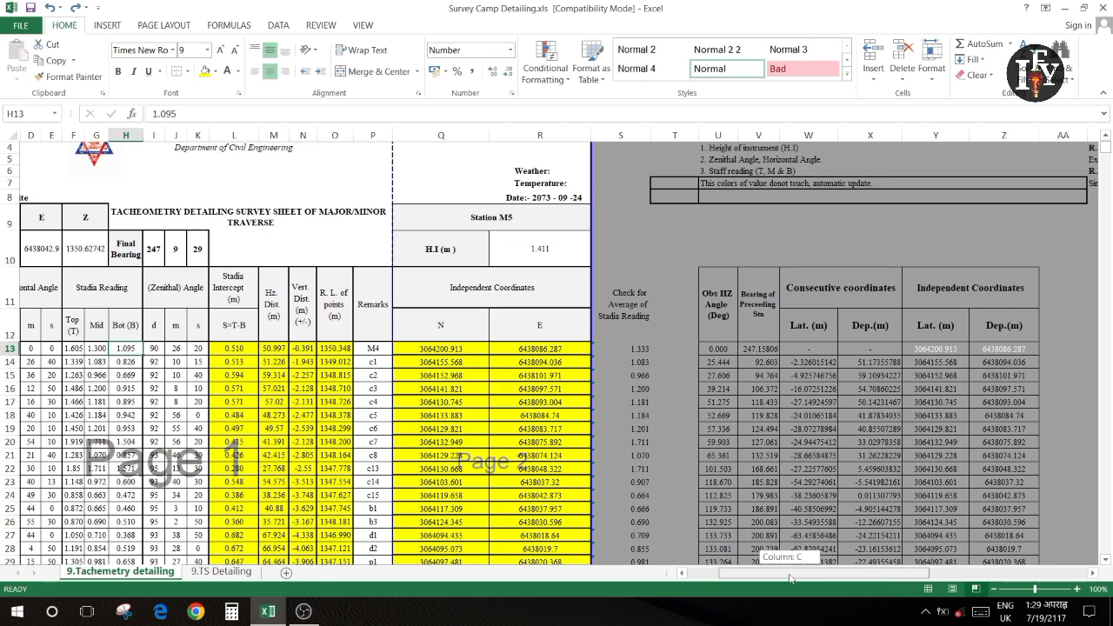
pyautogui.moveTo(789, 579); pyautogui.dragTo(768, 578)
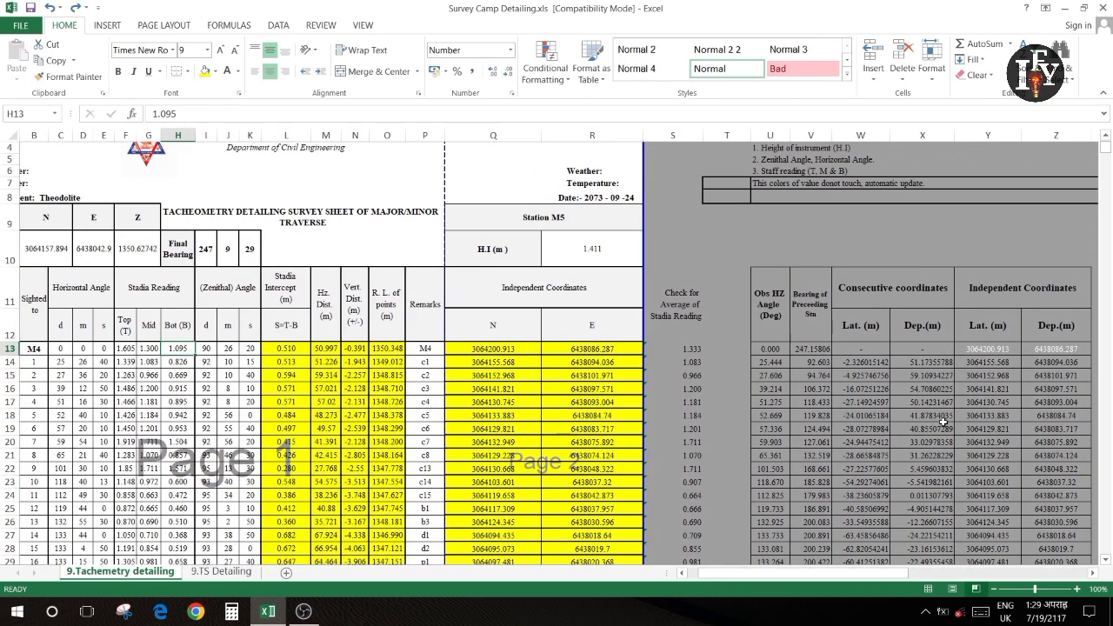
pyautogui.click(329, 347)
pyautogui.press('F2')
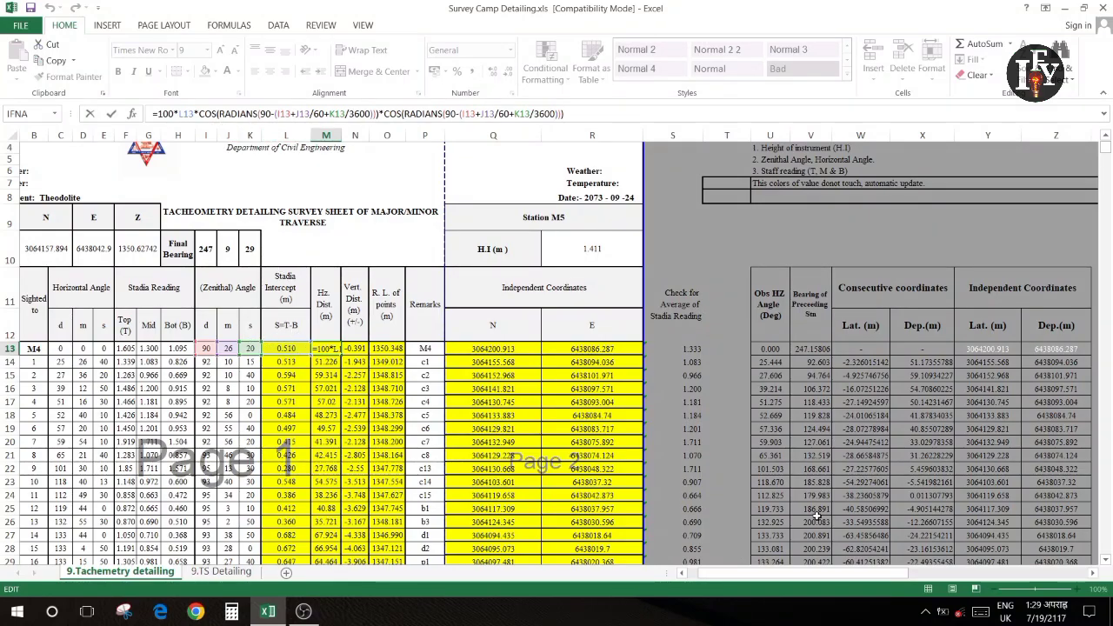
pyautogui.moveTo(770, 578); pyautogui.dragTo(839, 573)
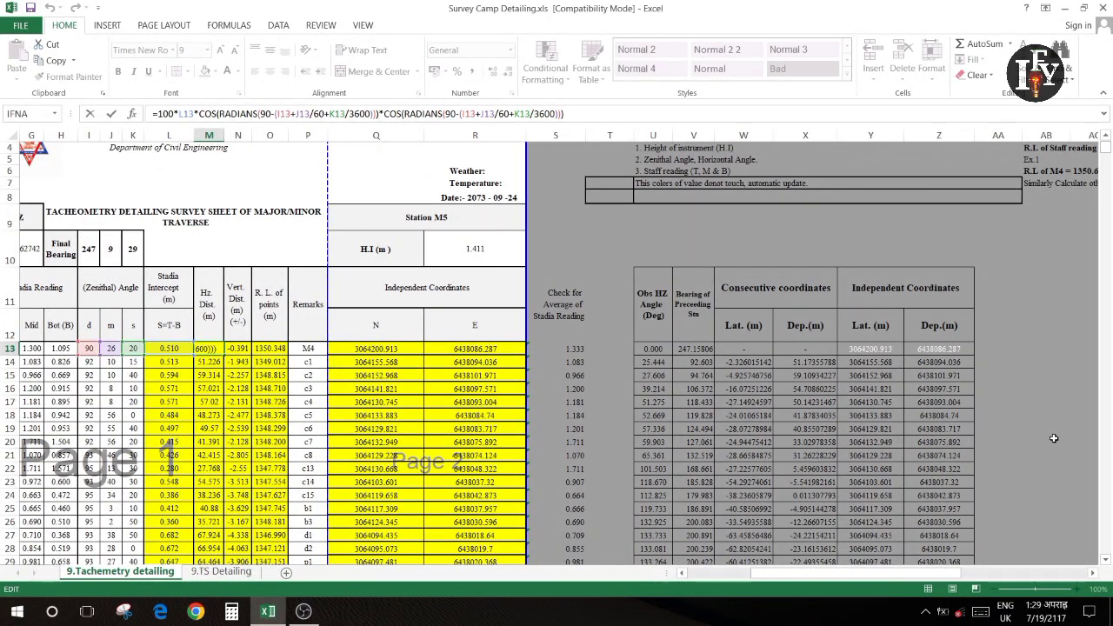
pyautogui.click(1053, 438)
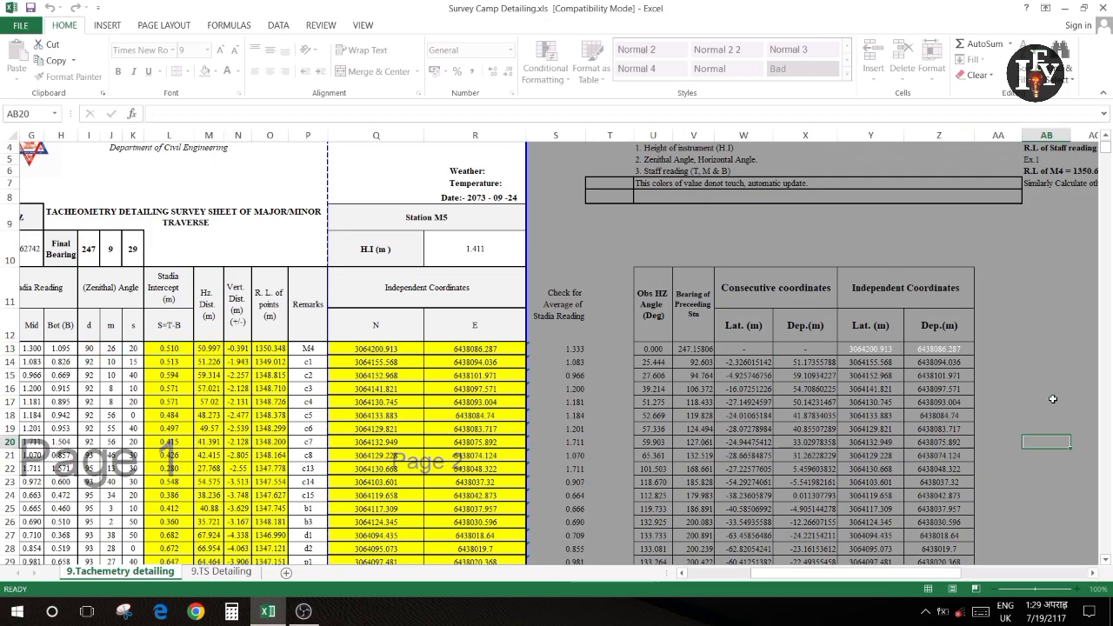
pyautogui.moveTo(870, 572); pyautogui.dragTo(974, 573)
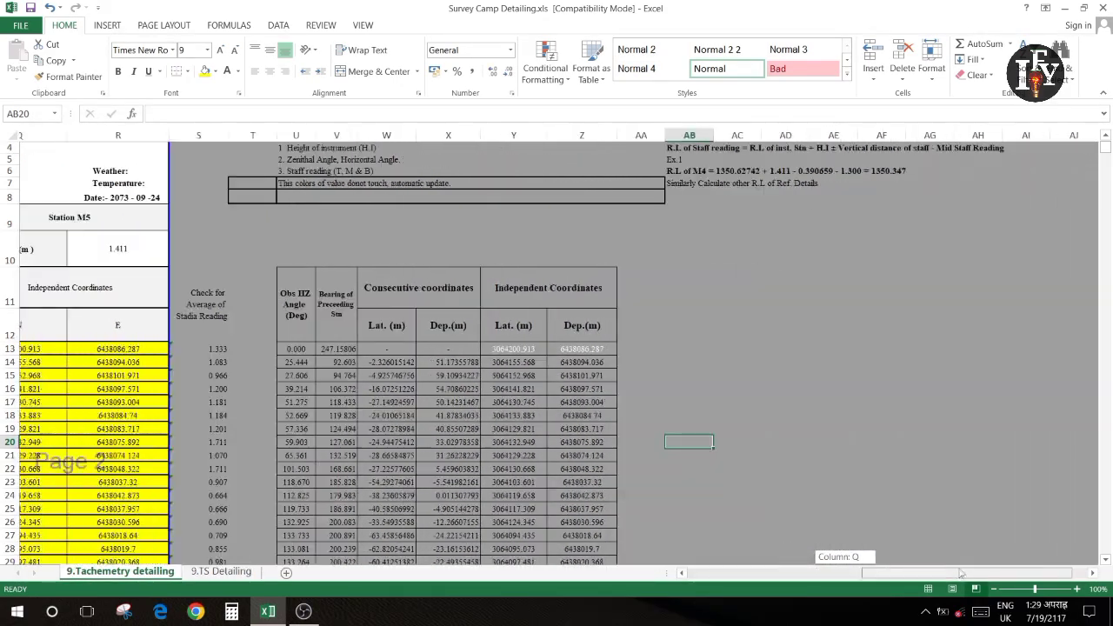
pyautogui.scroll(1, 975, 366)
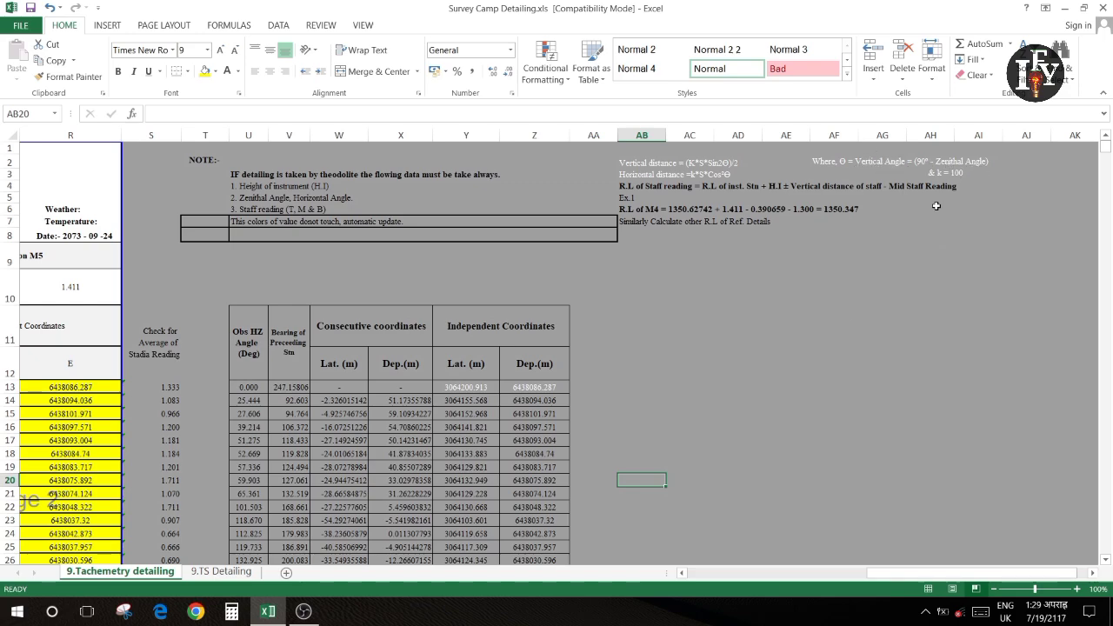
pyautogui.moveTo(907, 573); pyautogui.dragTo(713, 578)
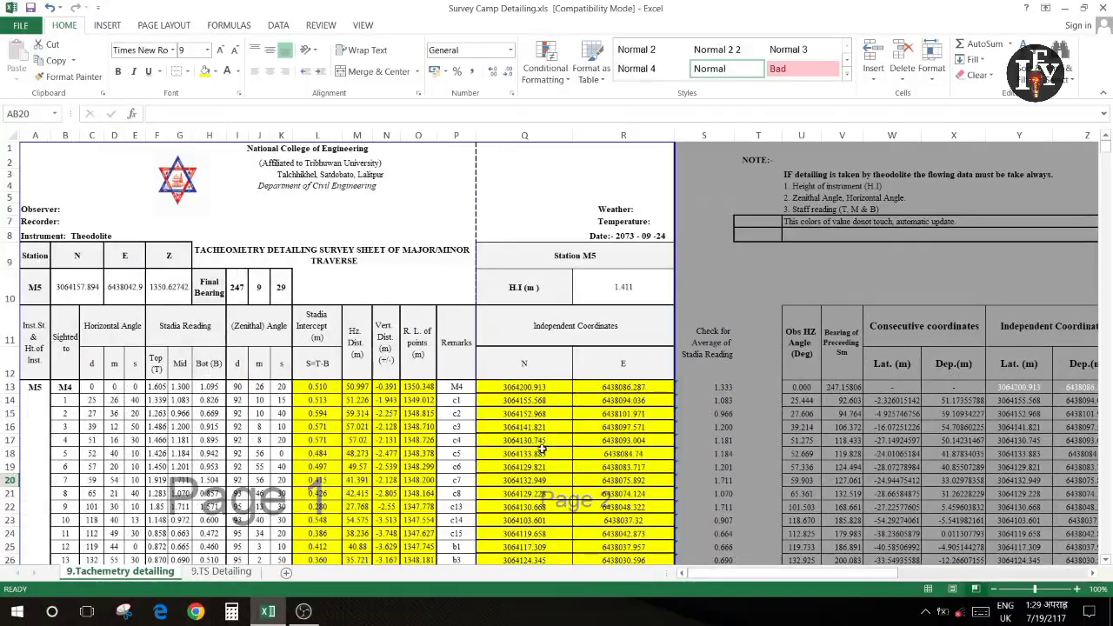
# Step: Commit M13's =100*L13*COS(RADIANS(...))*COS(RADIANS(...)) formula so it shows 50.997
pyautogui.click(355, 388)
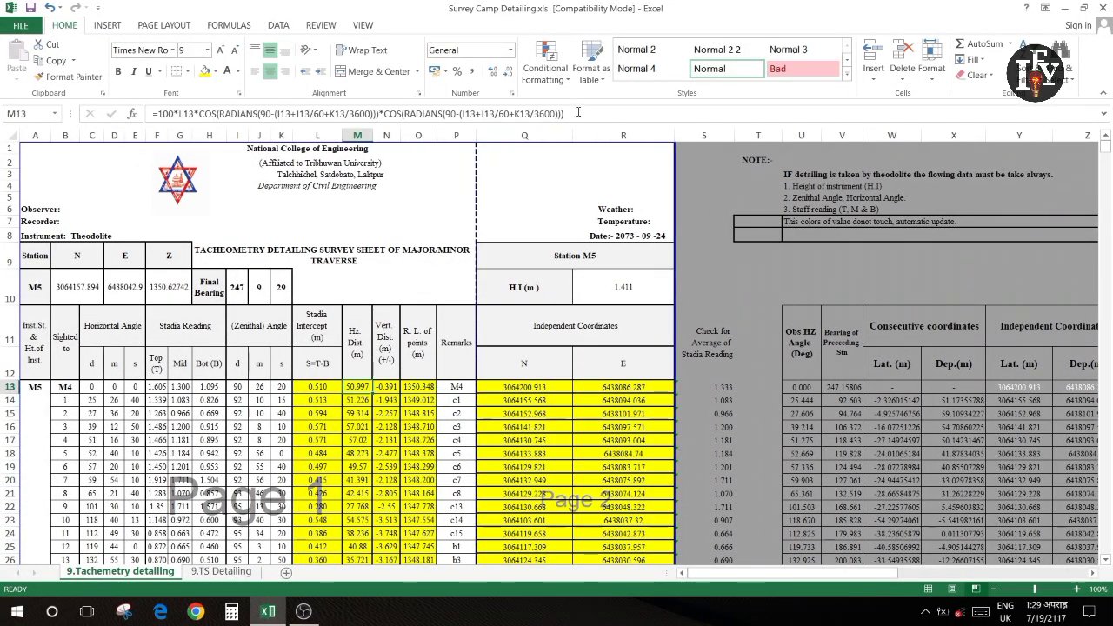
pyautogui.doubleClick(355, 388)
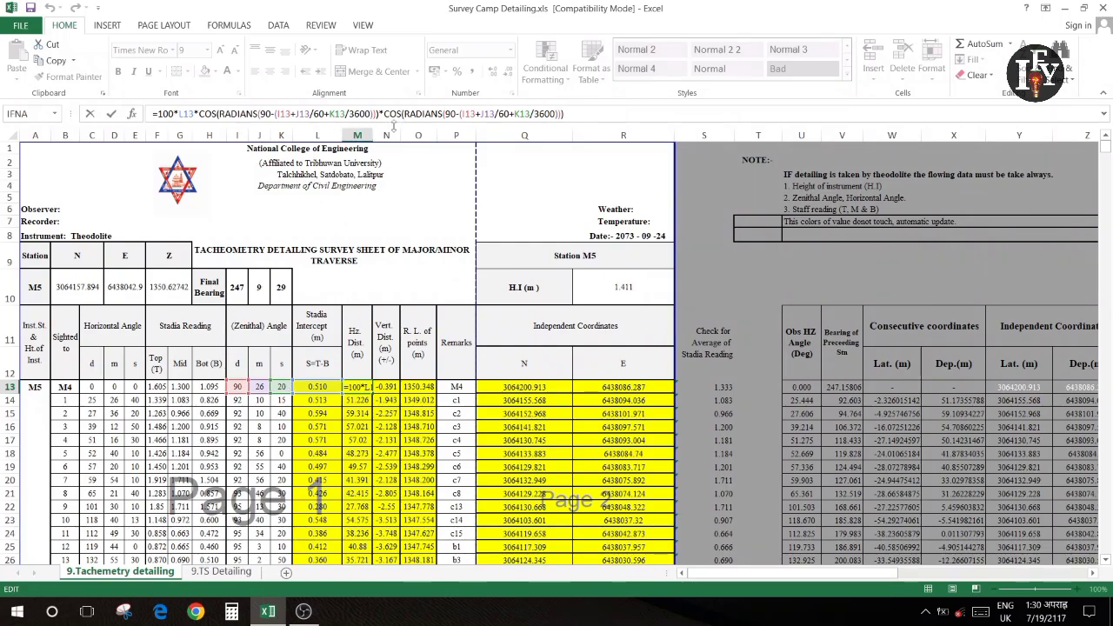
pyautogui.click(447, 426)
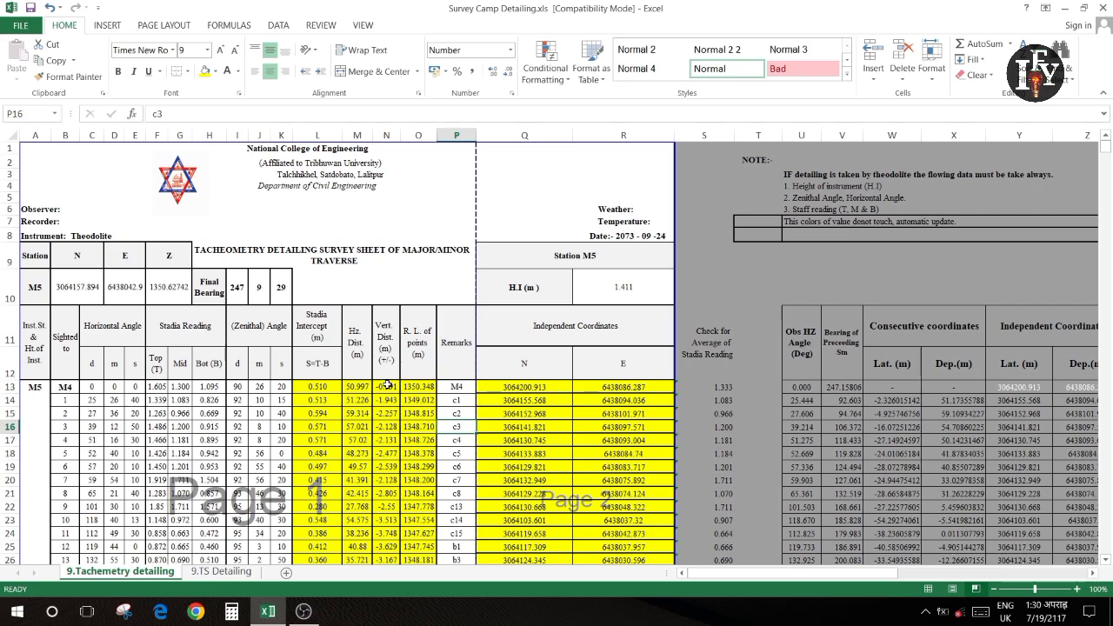
pyautogui.click(386, 384)
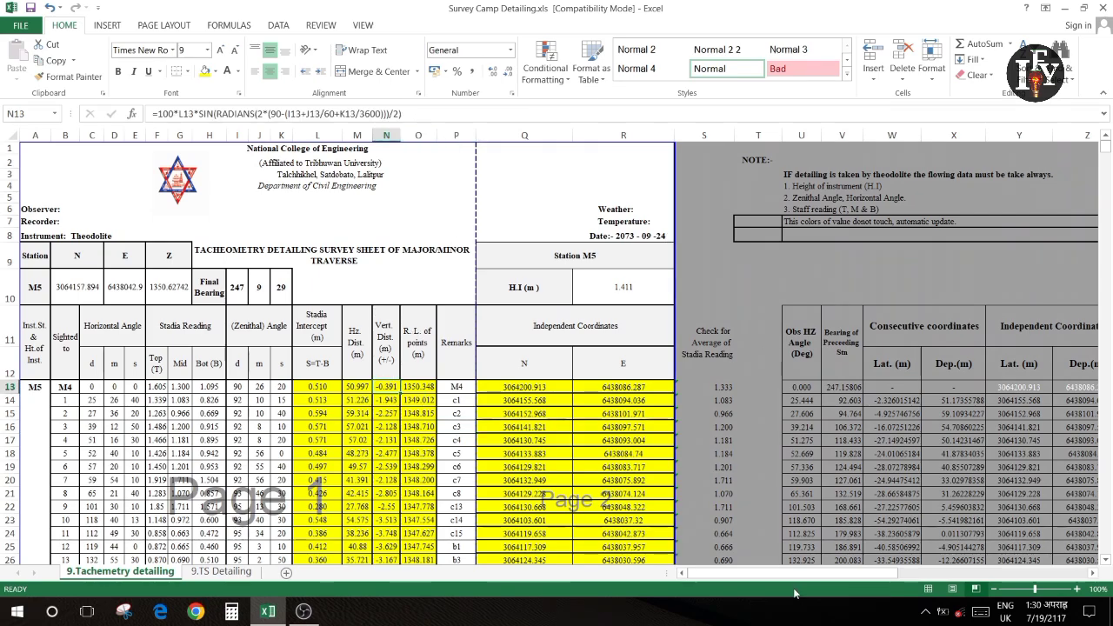
pyautogui.moveTo(862, 573); pyautogui.dragTo(1052, 574)
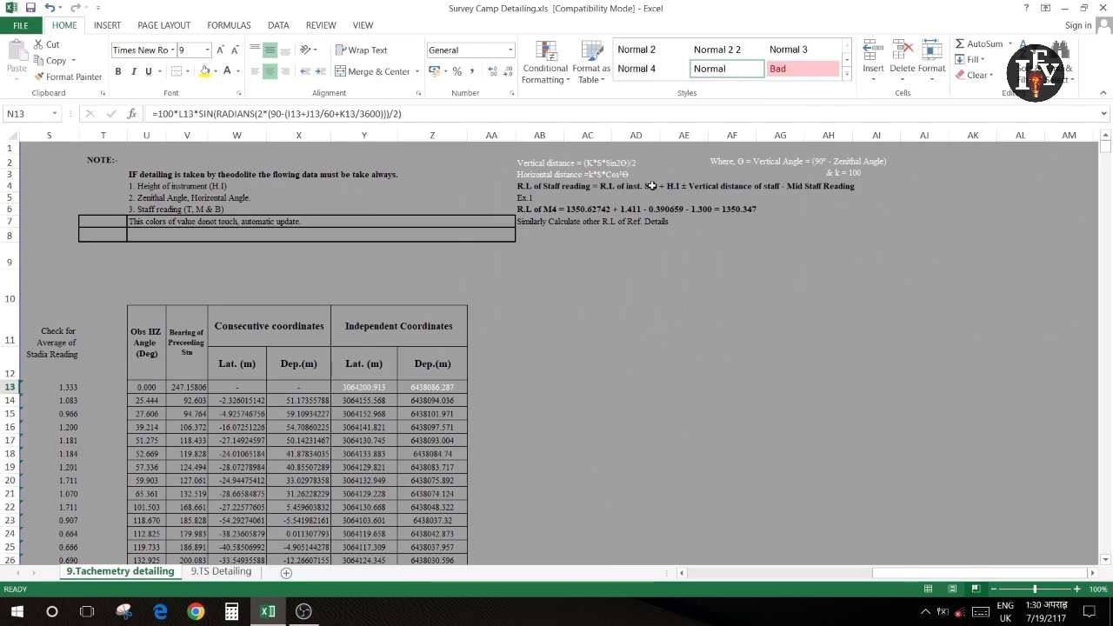
pyautogui.click(891, 575)
pyautogui.moveTo(891, 576); pyautogui.dragTo(705, 576)
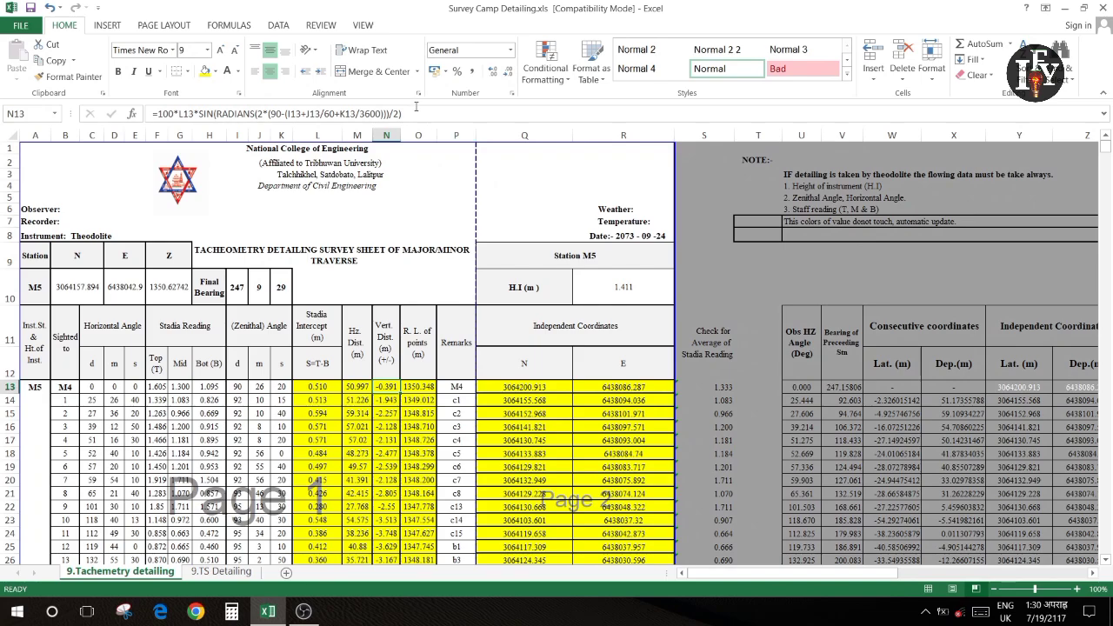
pyautogui.click(201, 121)
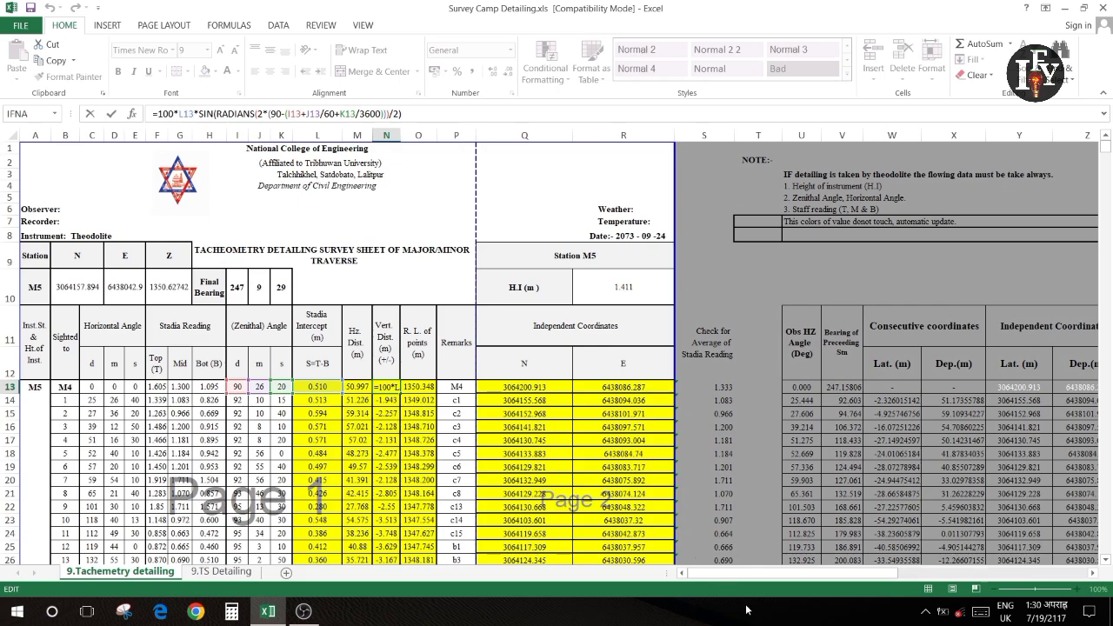
pyautogui.moveTo(799, 572)
pyautogui.mouseDown()
pyautogui.moveTo(901, 567)
pyautogui.moveTo(923, 266)
pyautogui.mouseUp()
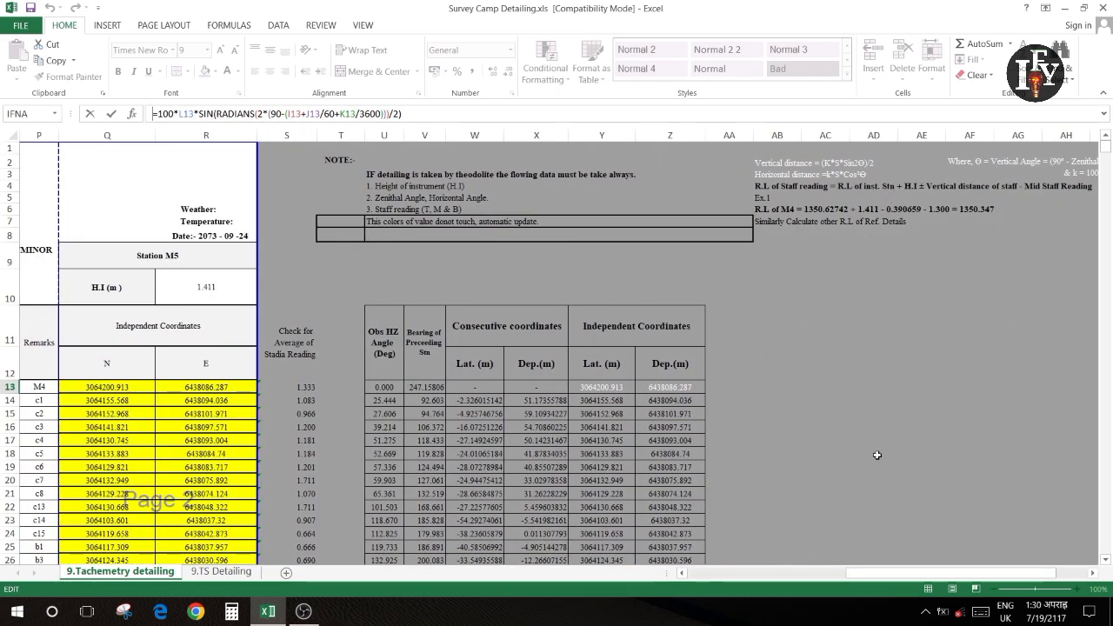
pyautogui.moveTo(883, 565); pyautogui.dragTo(403, 252)
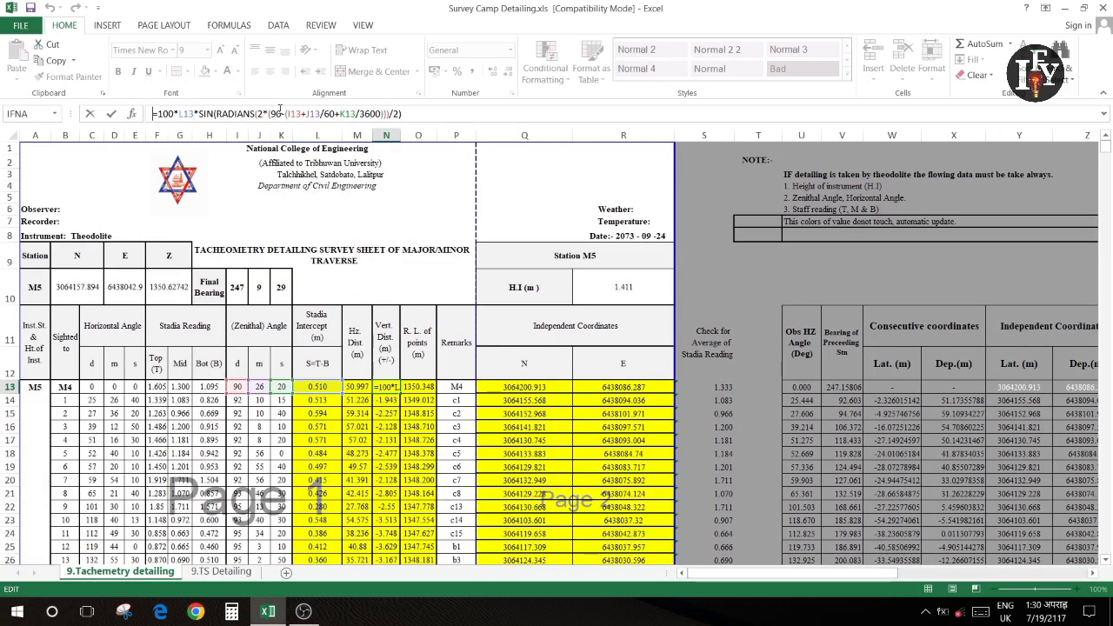
pyautogui.write('=')
pyautogui.click(459, 428)
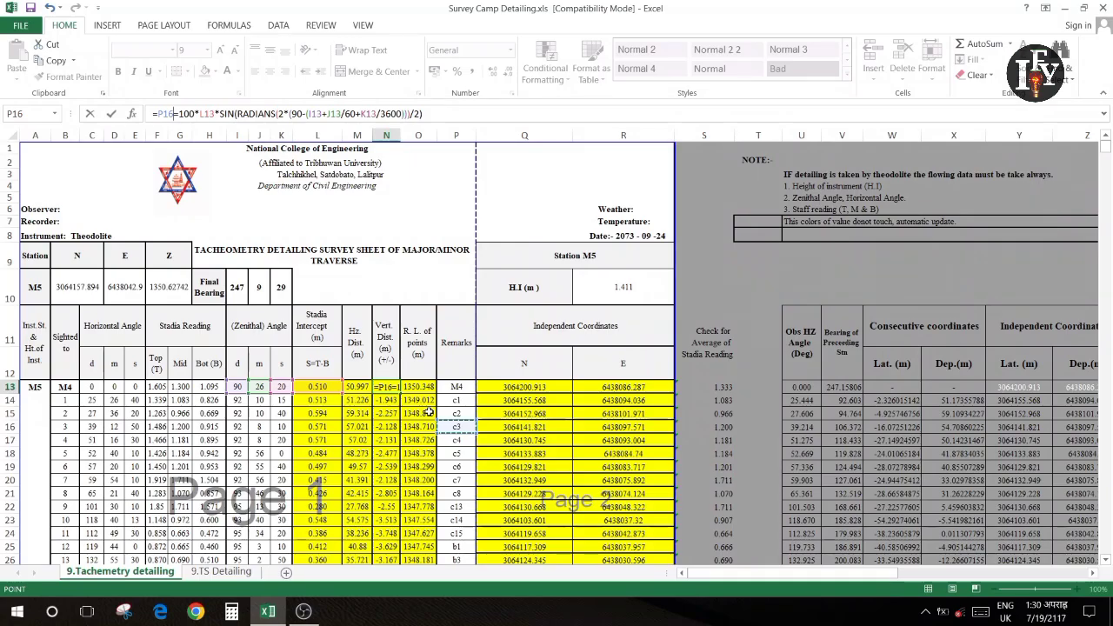
pyautogui.press('Escape')
pyautogui.scroll(-1, 427, 383)
pyautogui.scroll(-1, 425, 345)
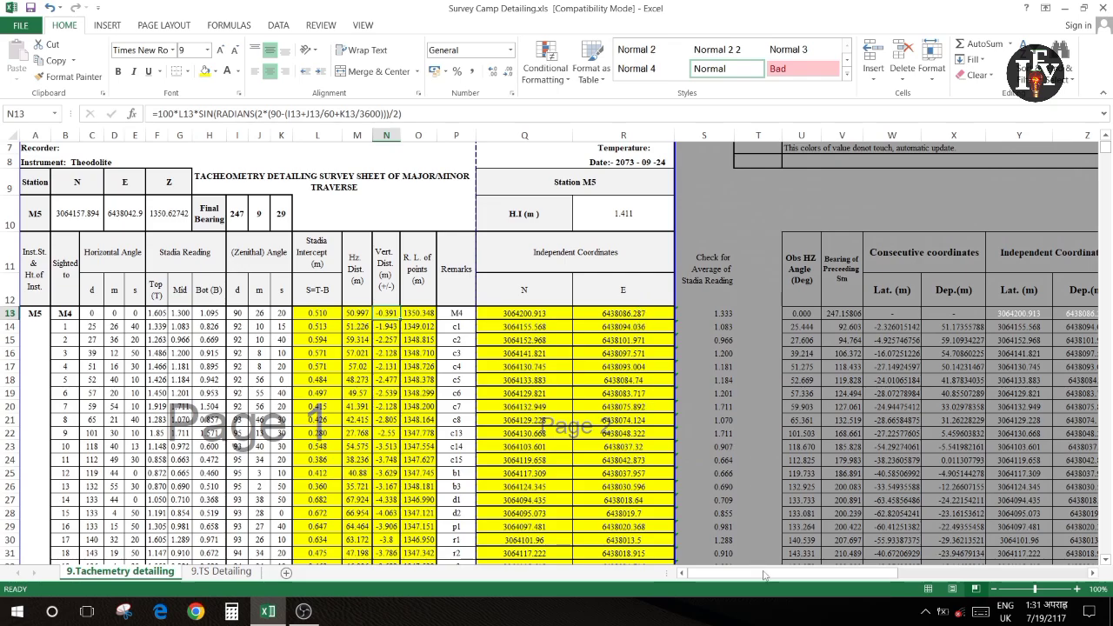
pyautogui.moveTo(770, 574)
pyautogui.mouseDown()
pyautogui.moveTo(810, 574)
pyautogui.moveTo(784, 574)
pyautogui.mouseUp()
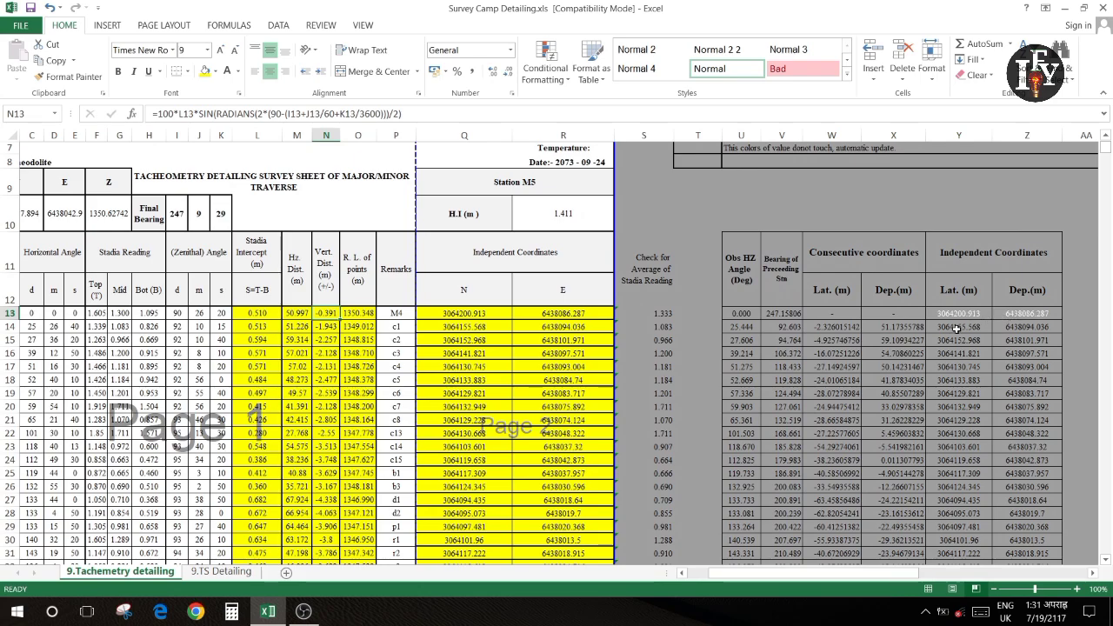
# Step: Confirm Y14's independent latitude formula =$B$10+W14
pyautogui.click(956, 327)
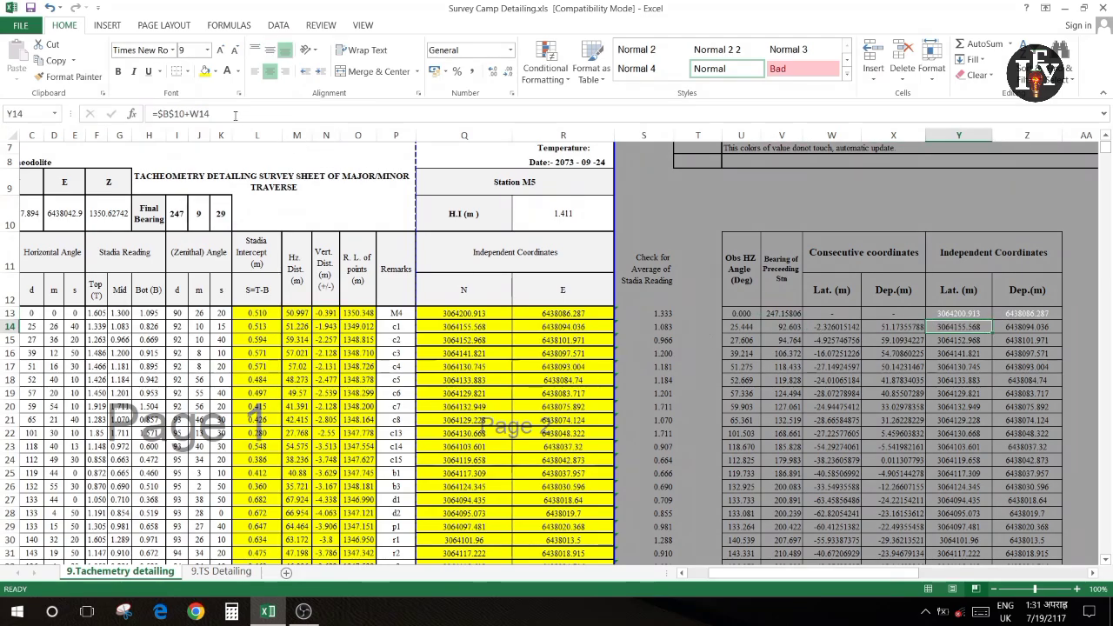
pyautogui.press('F2')
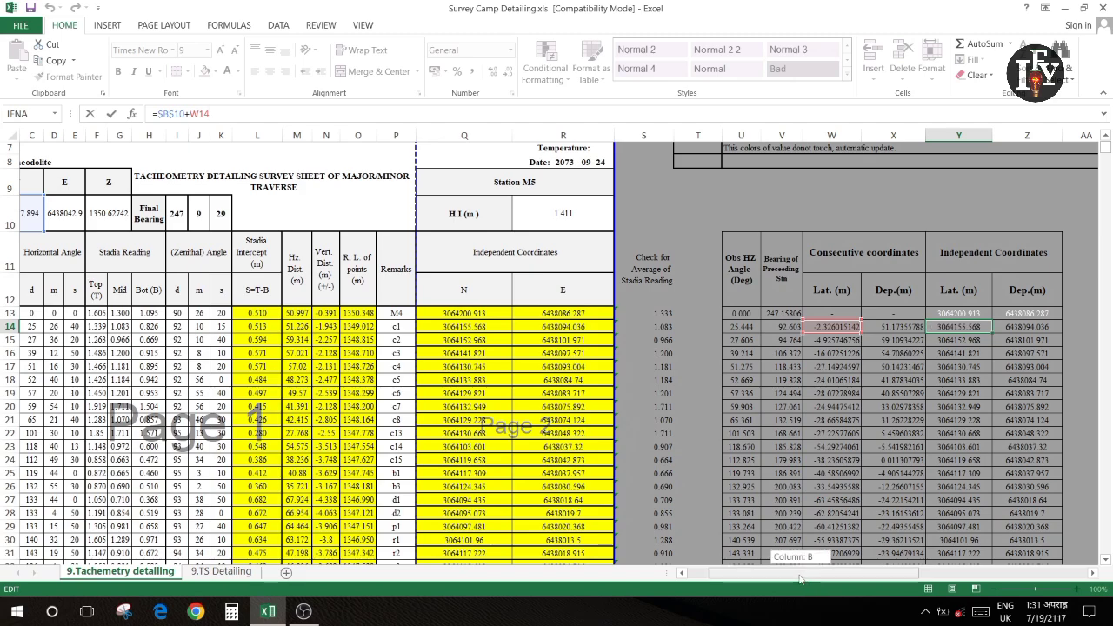
pyautogui.moveTo(774, 574); pyautogui.dragTo(752, 574)
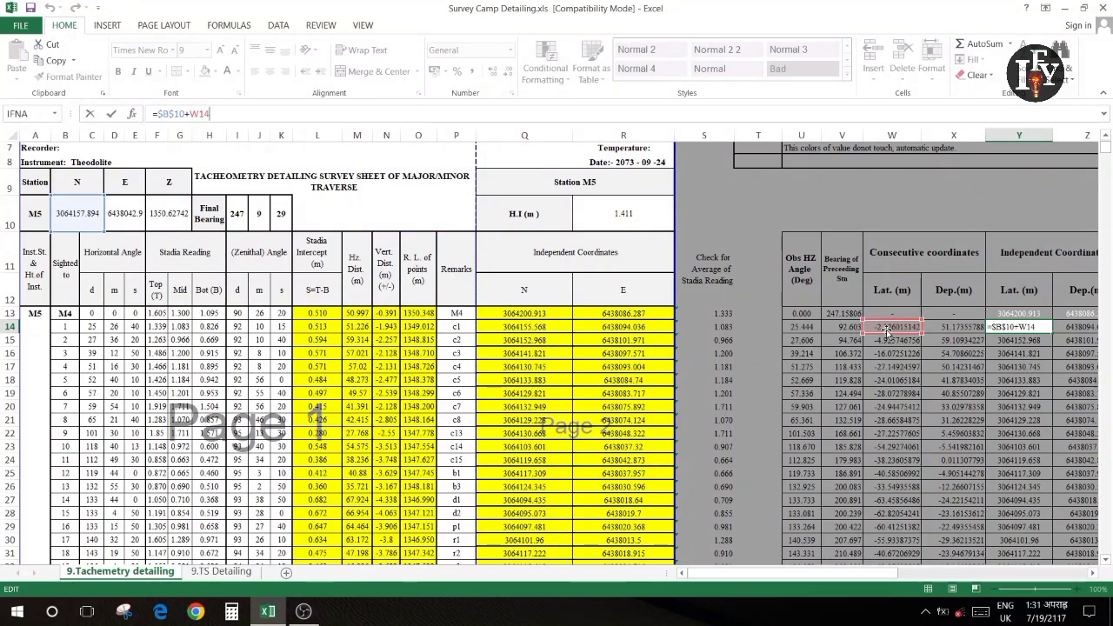
pyautogui.click(985, 374)
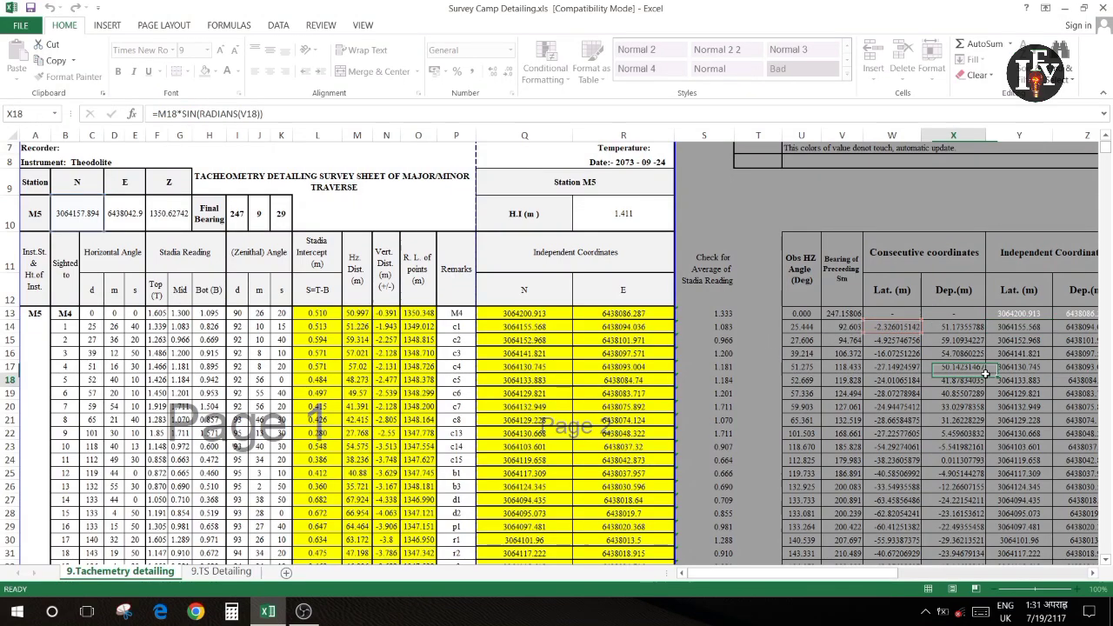
# Step: Confirm Z14's independent departure formula =$D$10+X14 and review the computed coordinates
pyautogui.click(1076, 327)
pyautogui.press('F2')
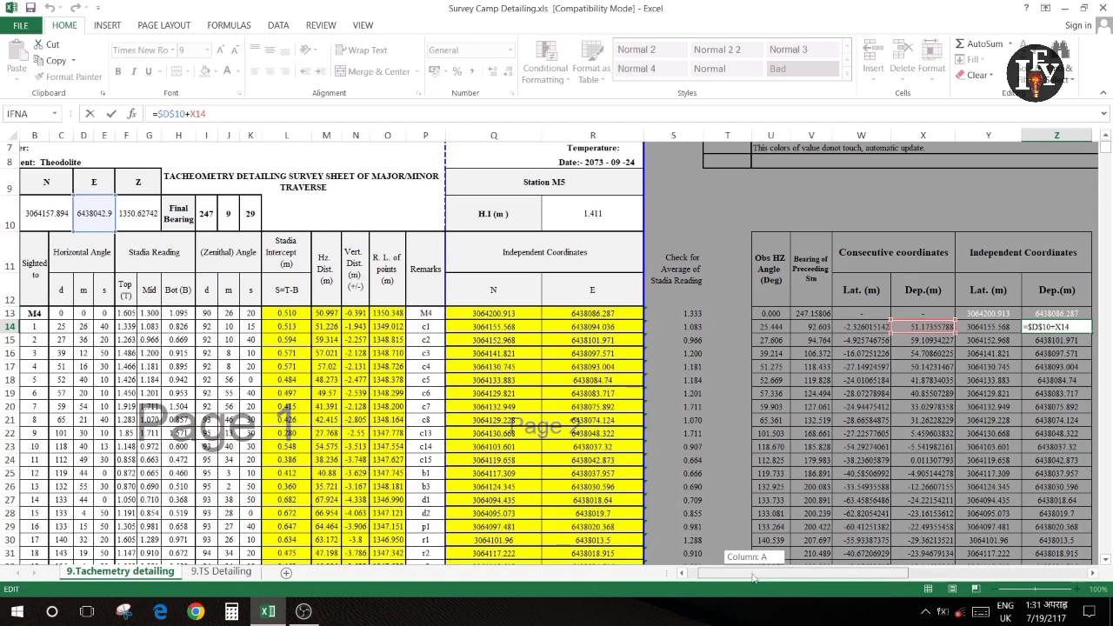
pyautogui.moveTo(761, 572); pyautogui.dragTo(750, 573)
pyautogui.click(917, 419)
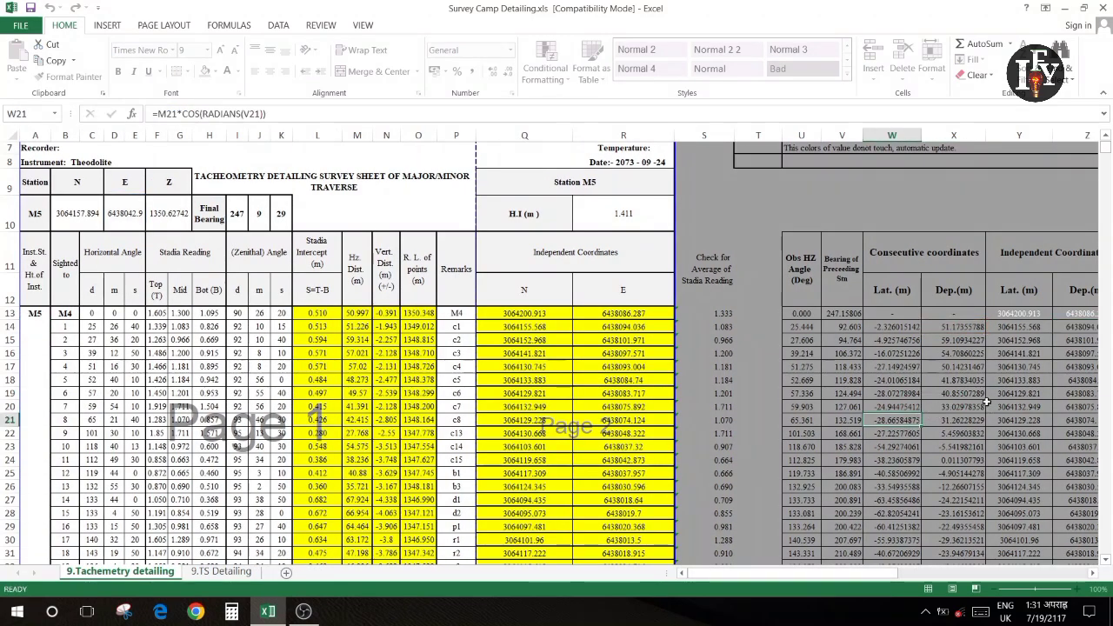
pyautogui.hscroll(3, 922, 394)
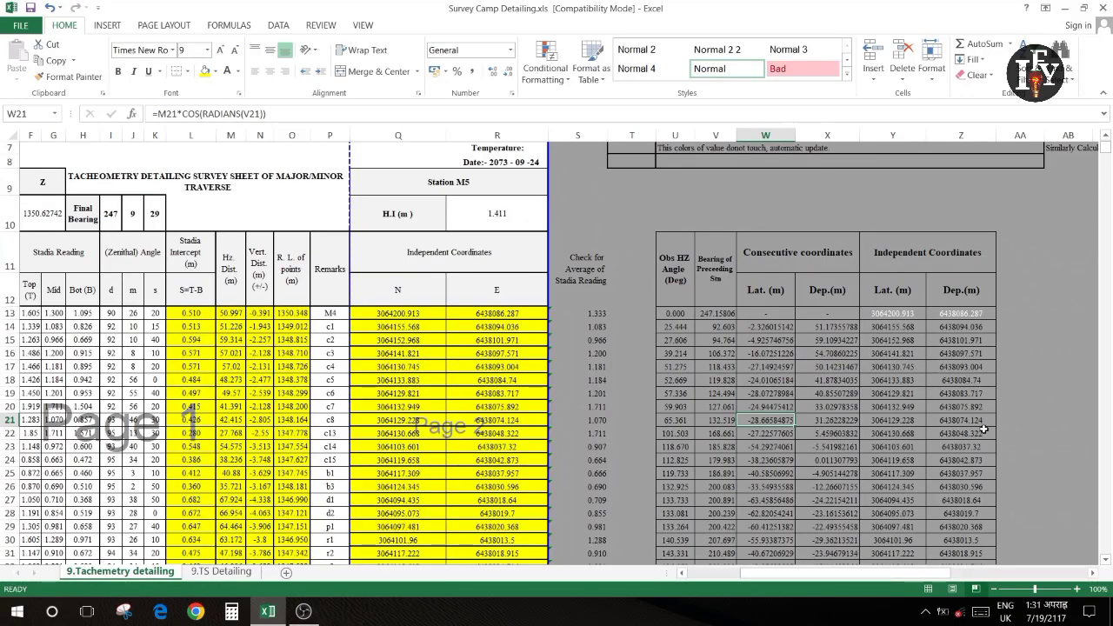
pyautogui.moveTo(922, 573); pyautogui.dragTo(878, 573)
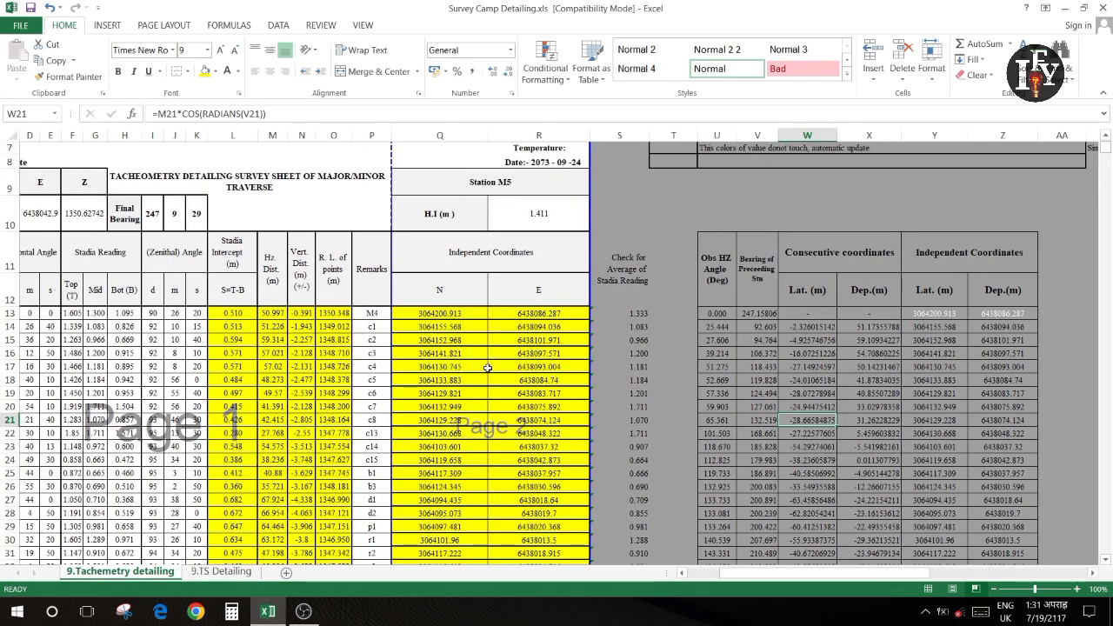
pyautogui.scroll(-6, 522, 358)
pyautogui.scroll(5, 597, 347)
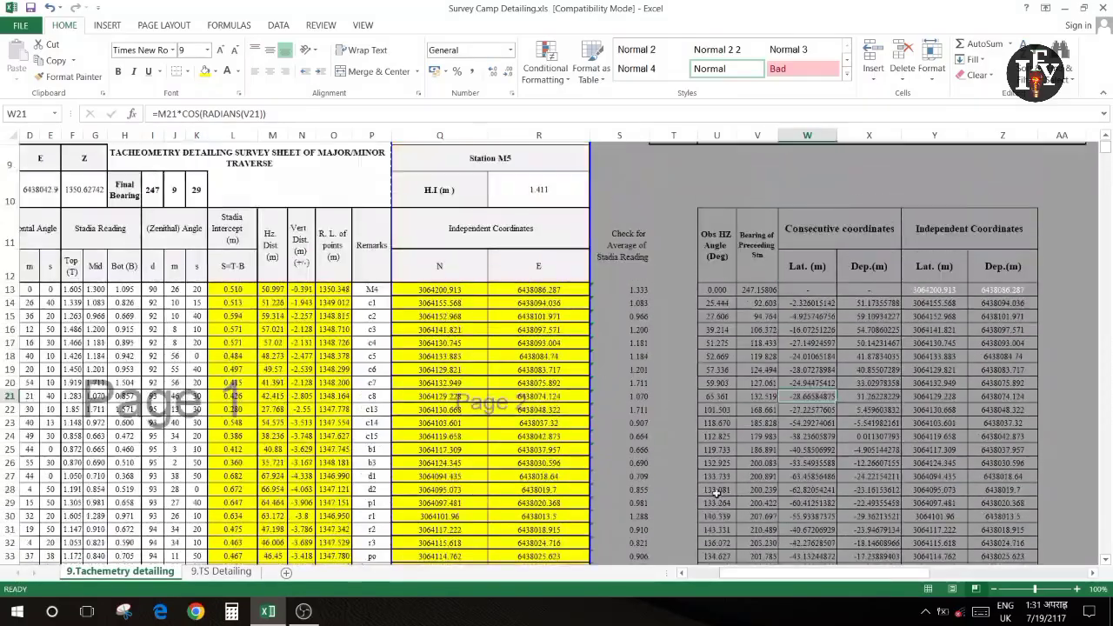
pyautogui.scroll(2, 713, 492)
pyautogui.moveTo(720, 574); pyautogui.dragTo(687, 578)
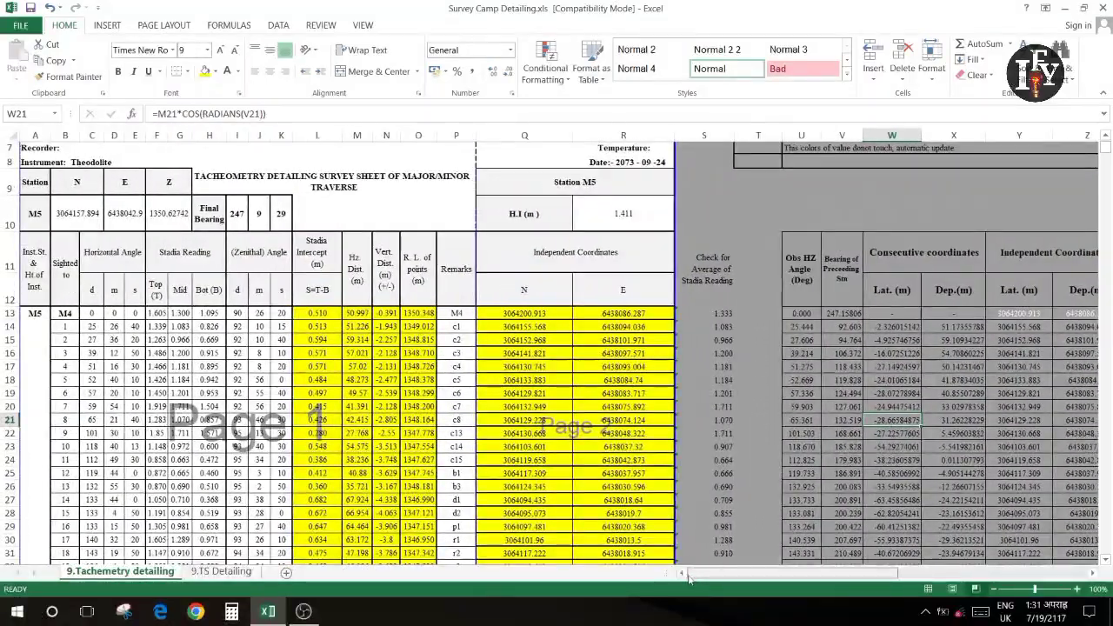
pyautogui.scroll(-7, 209, 374)
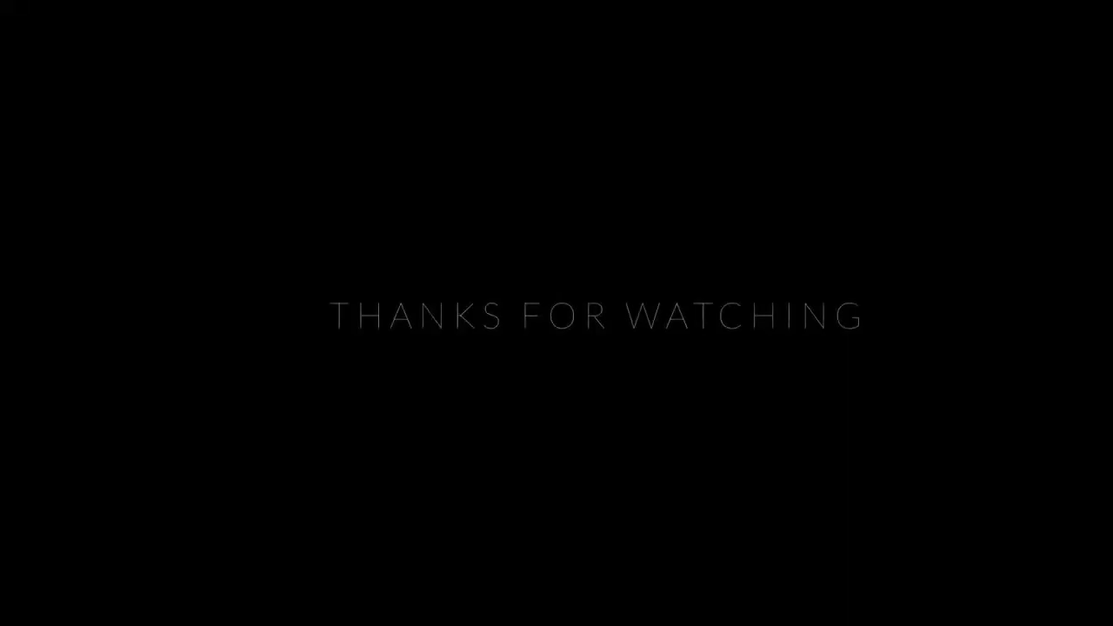